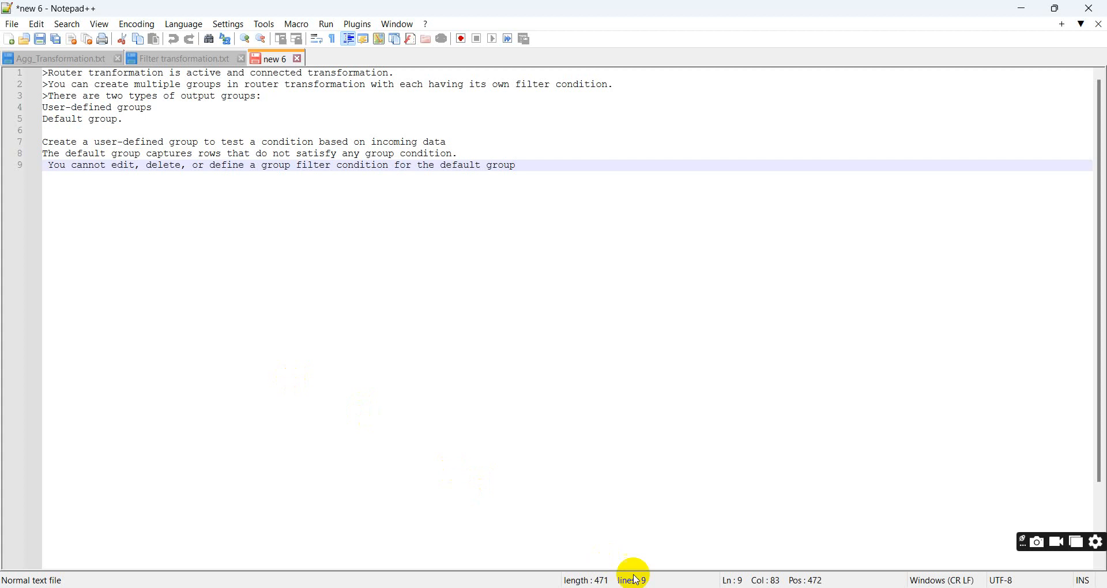
Switch to Oracle SQL Developer and run the SELECT * FROM EMP query to view the source rows.
{"action": "key", "text": "alt+Tab"}
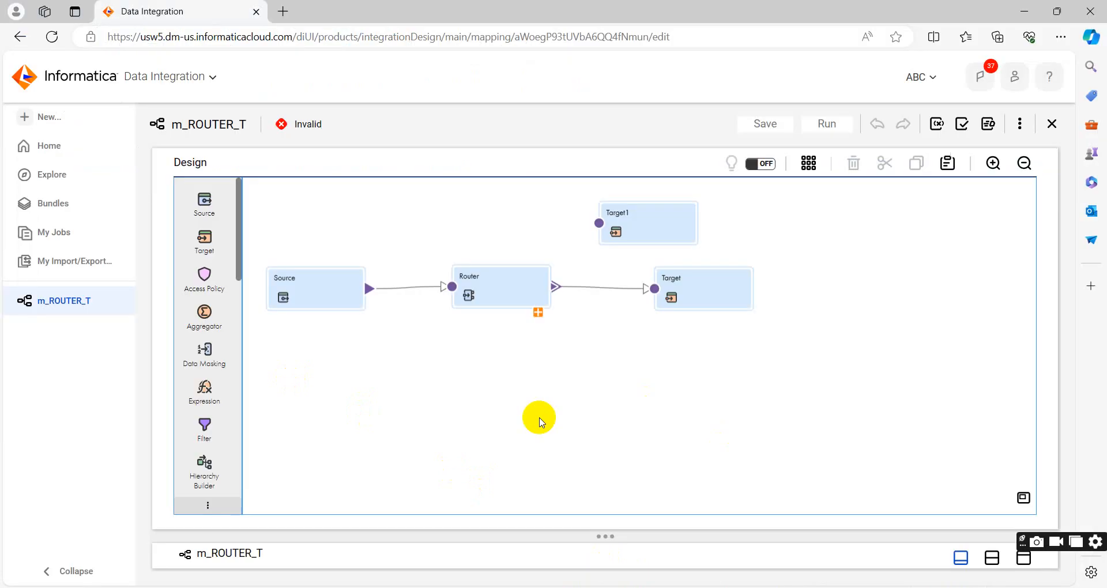
{"action": "key", "text": "alt+Tab"}
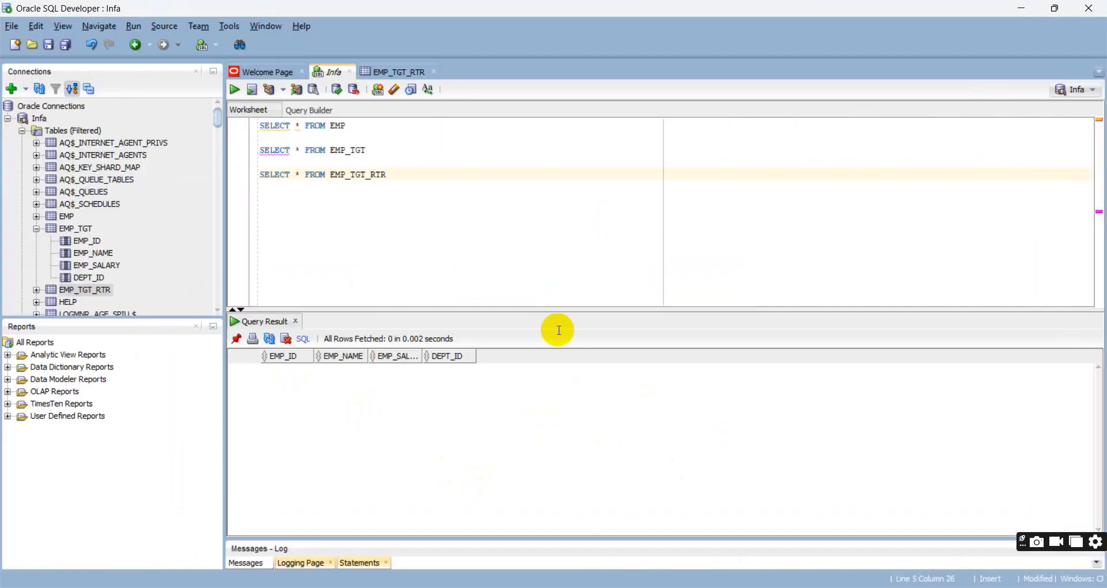
{"action": "double_click", "coordinate": [307, 125]}
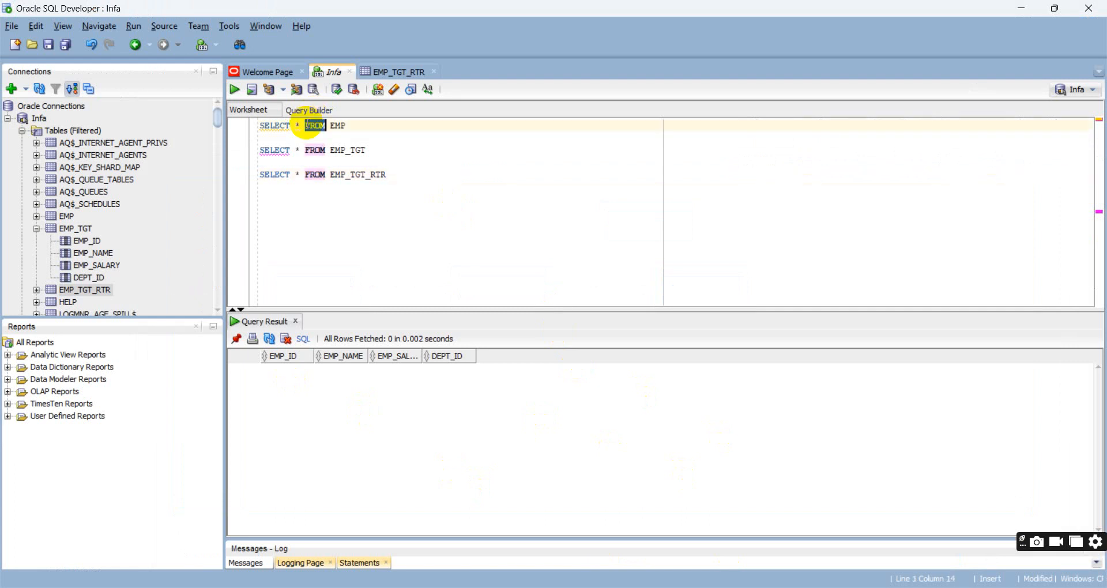
{"action": "triple_click", "coordinate": [307, 125]}
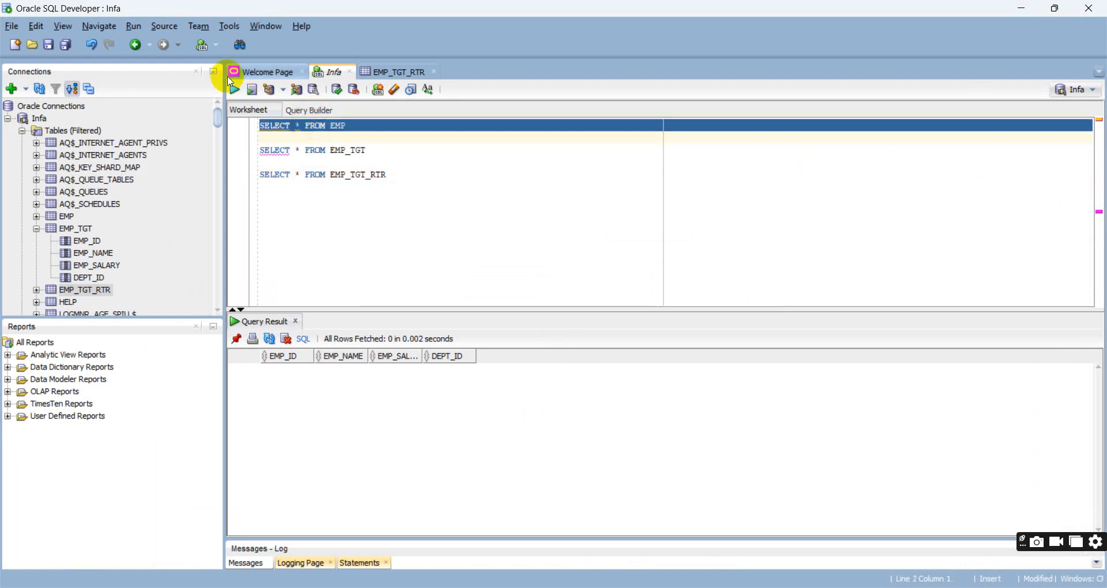
{"action": "left_click", "coordinate": [235, 89]}
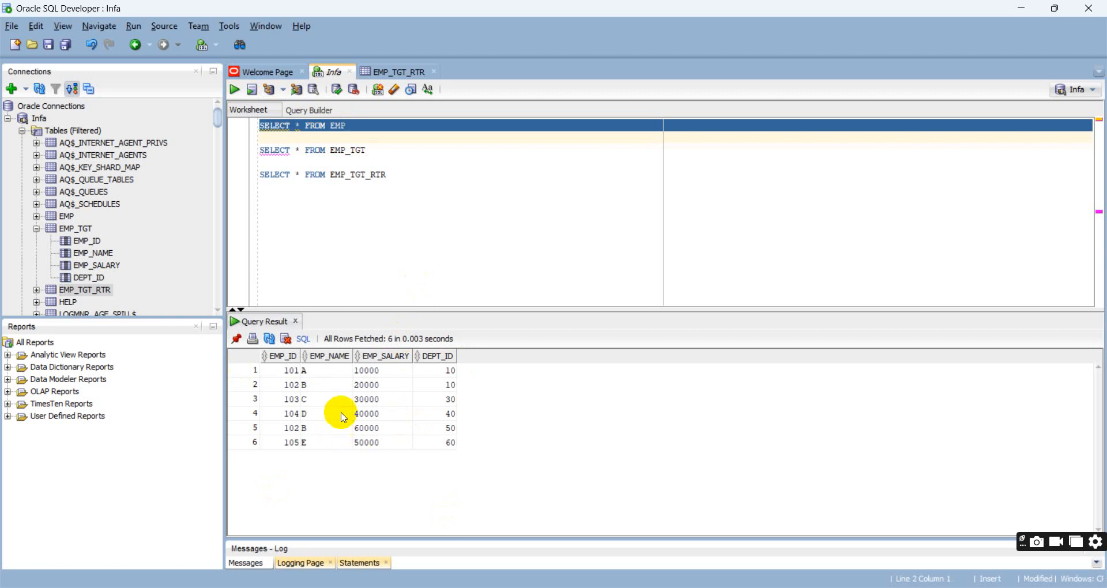
{"action": "double_click", "coordinate": [383, 371]}
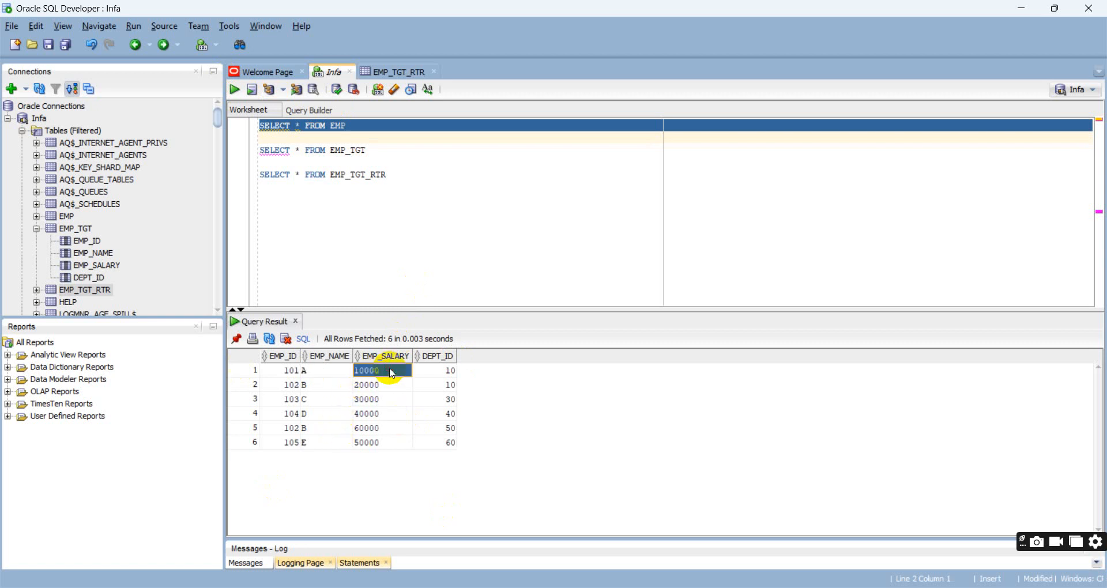
Run the SELECT queries on EMP_TGT and EMP_TGT_RTR to check the contents of both target tables.
{"action": "left_click_drag", "start_coordinate": [330, 151], "coordinate": [316, 157]}
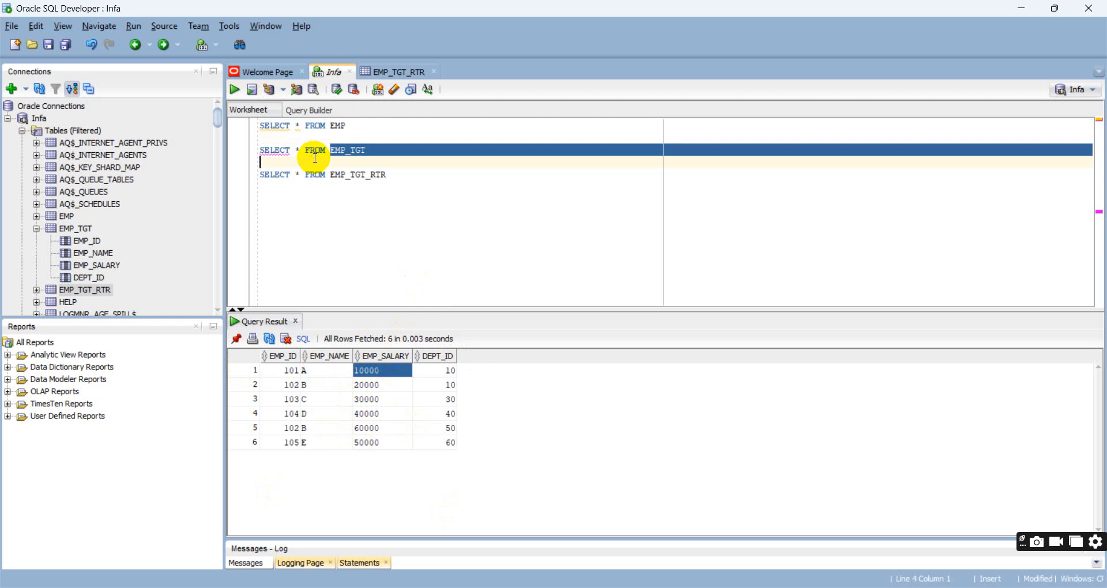
{"action": "triple_click", "coordinate": [310, 152]}
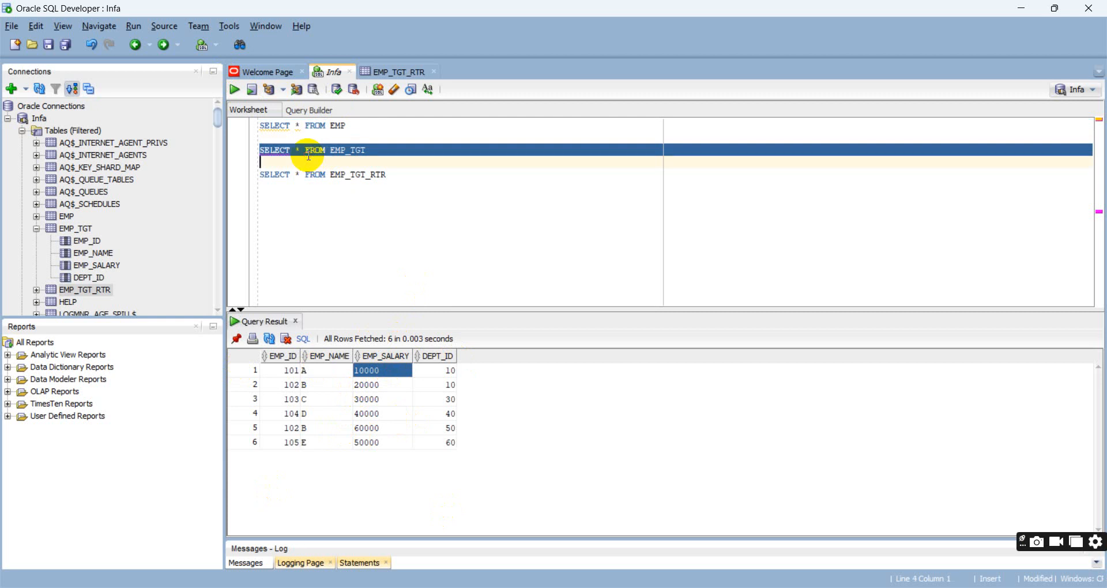
{"action": "left_click", "coordinate": [235, 91]}
{"action": "left_click", "coordinate": [333, 175]}
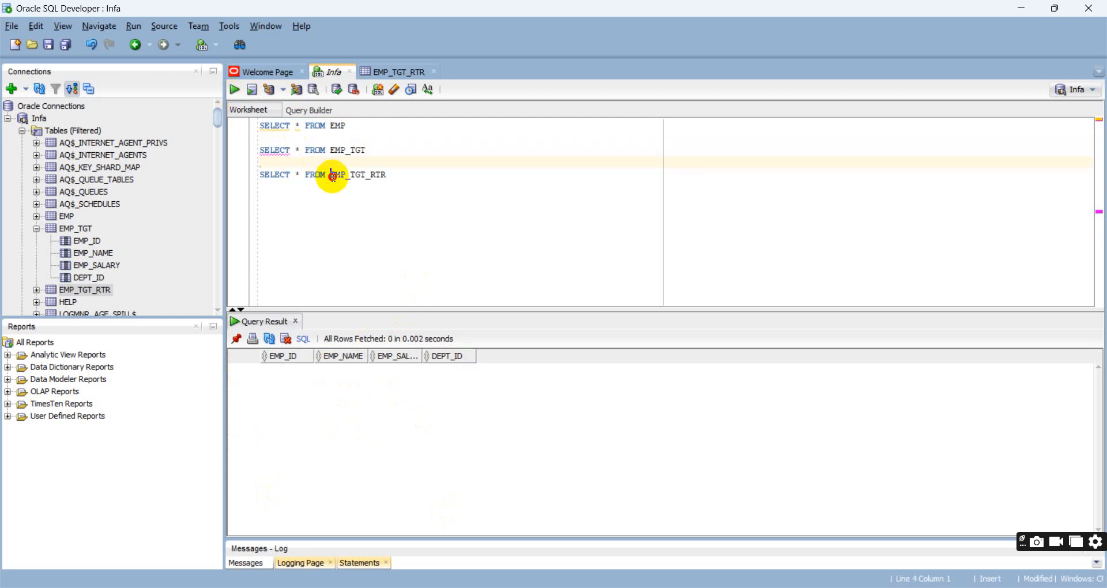
{"action": "triple_click", "coordinate": [333, 175]}
{"action": "left_click", "coordinate": [234, 91]}
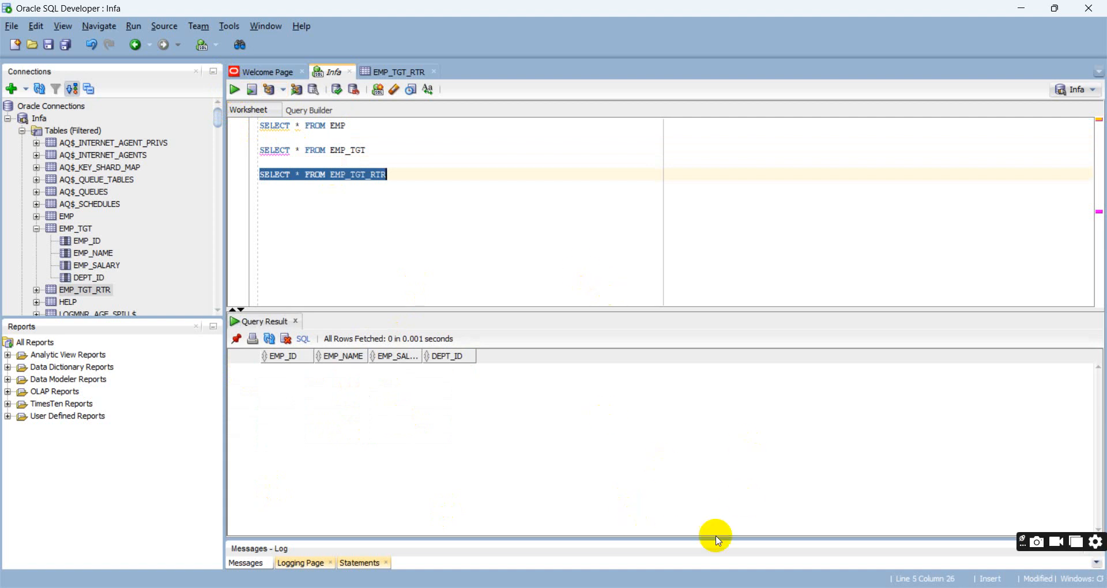
Switch back to Informatica Data Integration and add an output group named SALARY_10 to the Router transformation.
{"action": "left_click", "coordinate": [716, 587]}
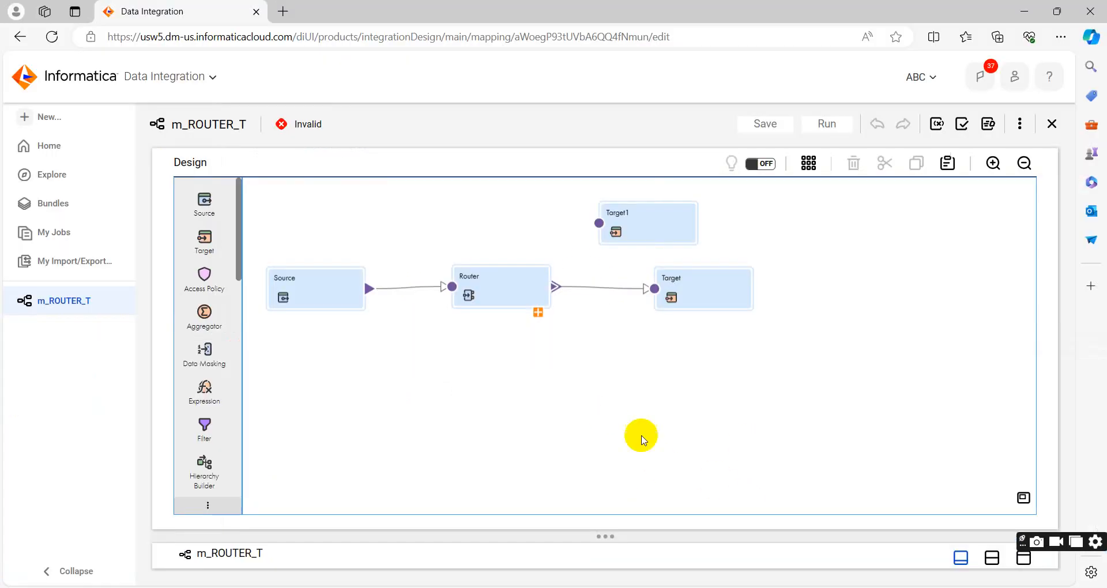
{"action": "left_click", "coordinate": [621, 442]}
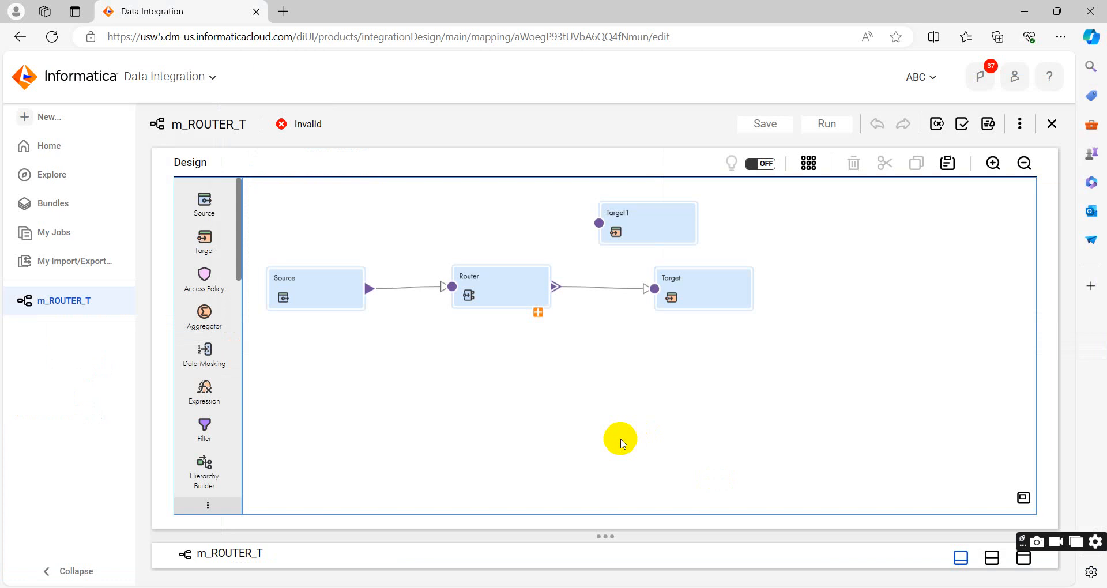
{"action": "left_click", "coordinate": [491, 293]}
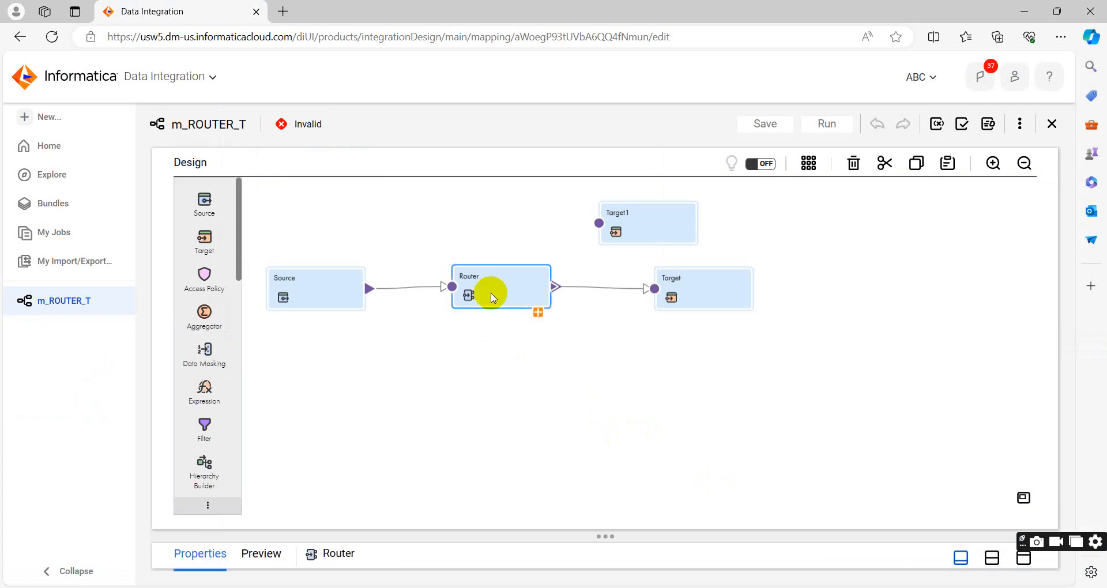
{"action": "left_click", "coordinate": [1024, 558]}
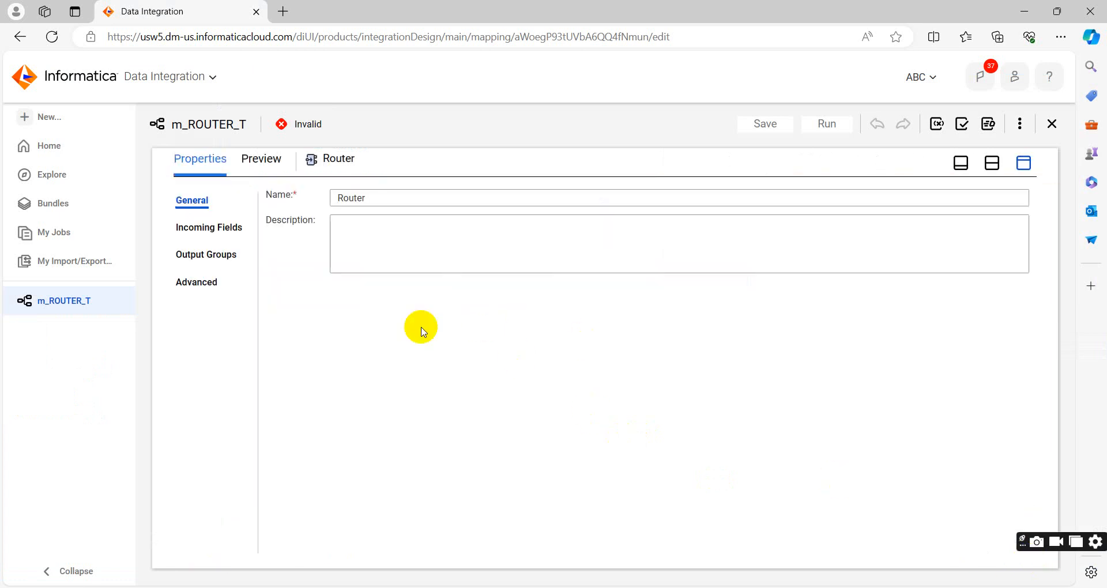
{"action": "left_click", "coordinate": [215, 254]}
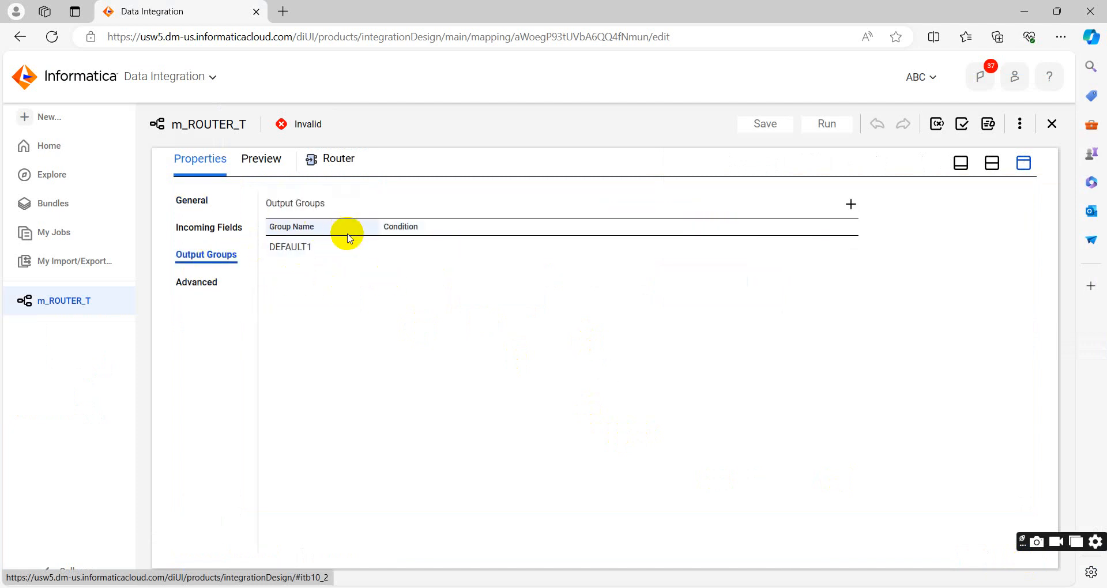
{"action": "left_click", "coordinate": [850, 206]}
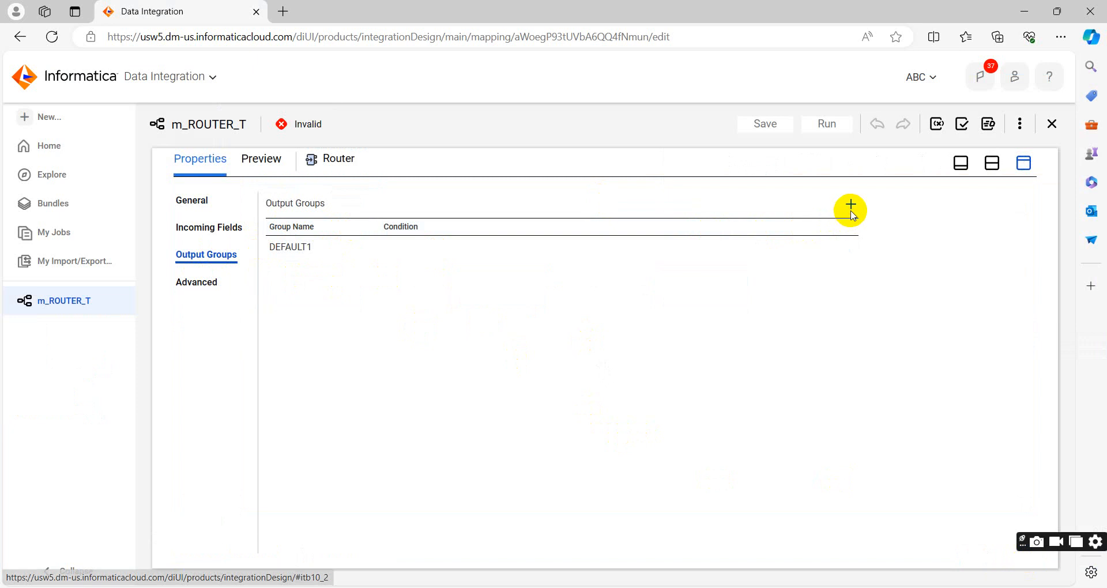
{"action": "left_click", "coordinate": [327, 265]}
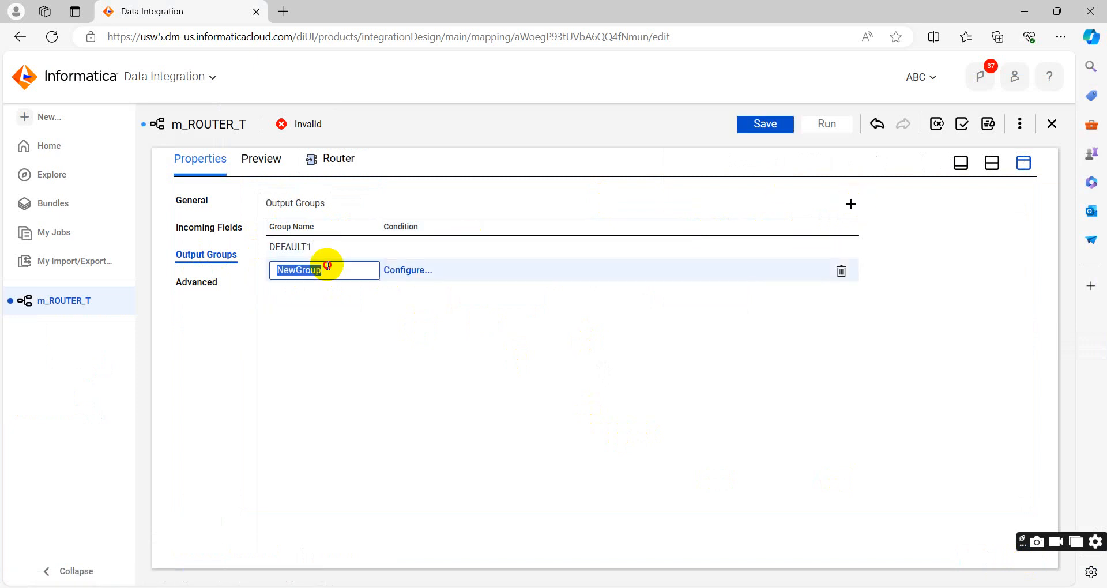
{"action": "type", "text": "SALARY_10"}
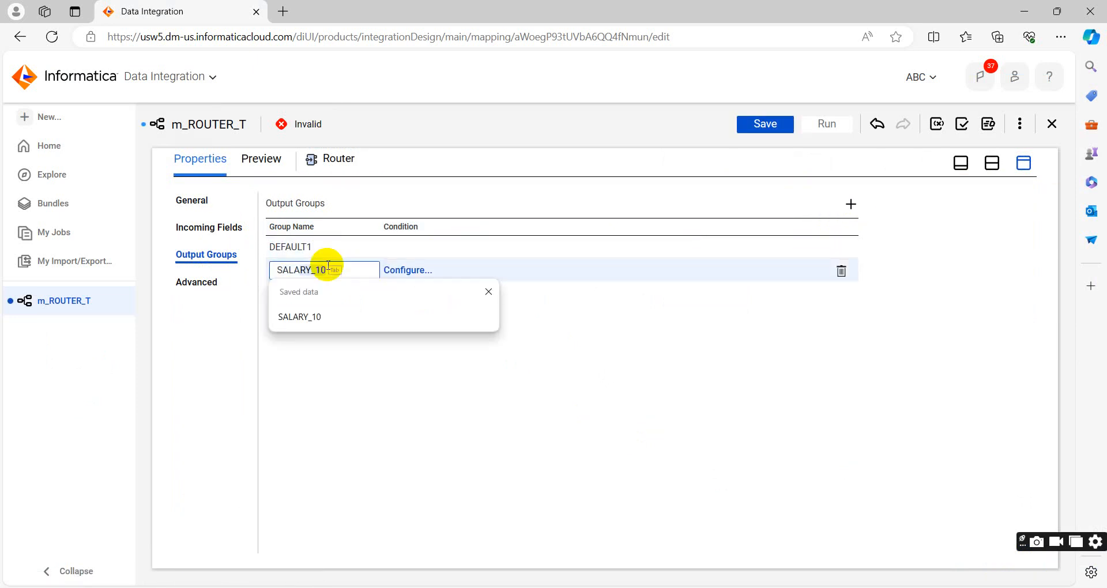
{"action": "type", "text": "_10"}
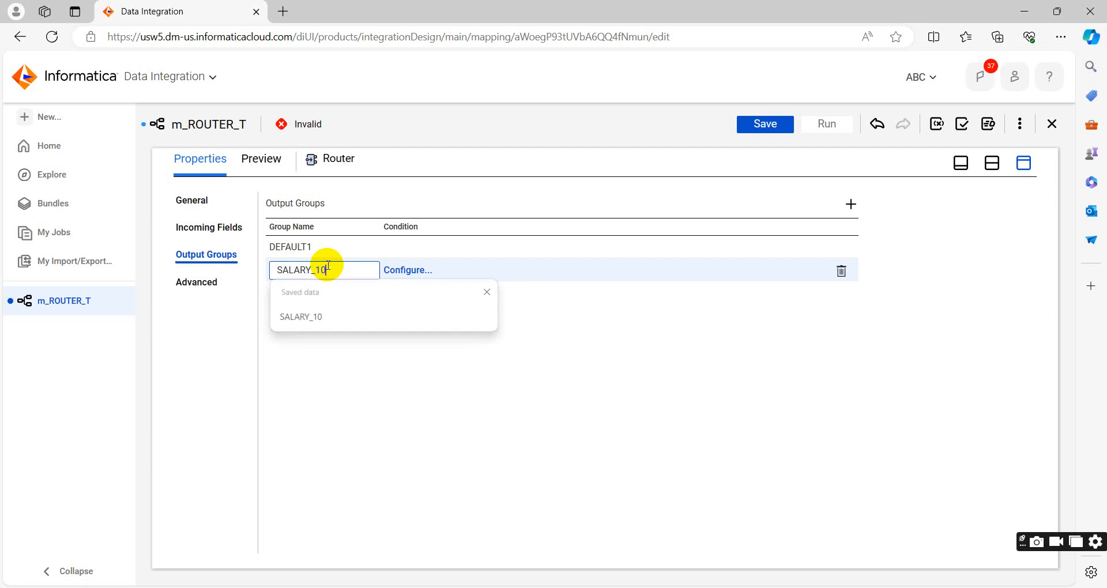
Configure a simple filter condition for the SALARY_10 group with EMP_SALARY > 10000.
{"action": "left_click", "coordinate": [427, 276]}
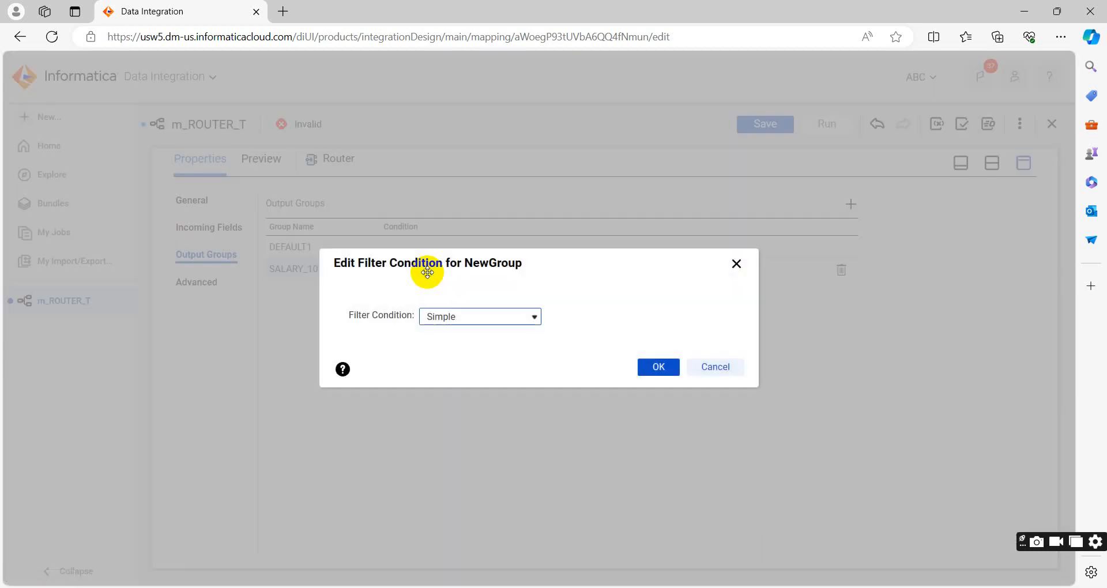
{"action": "left_click", "coordinate": [488, 325]}
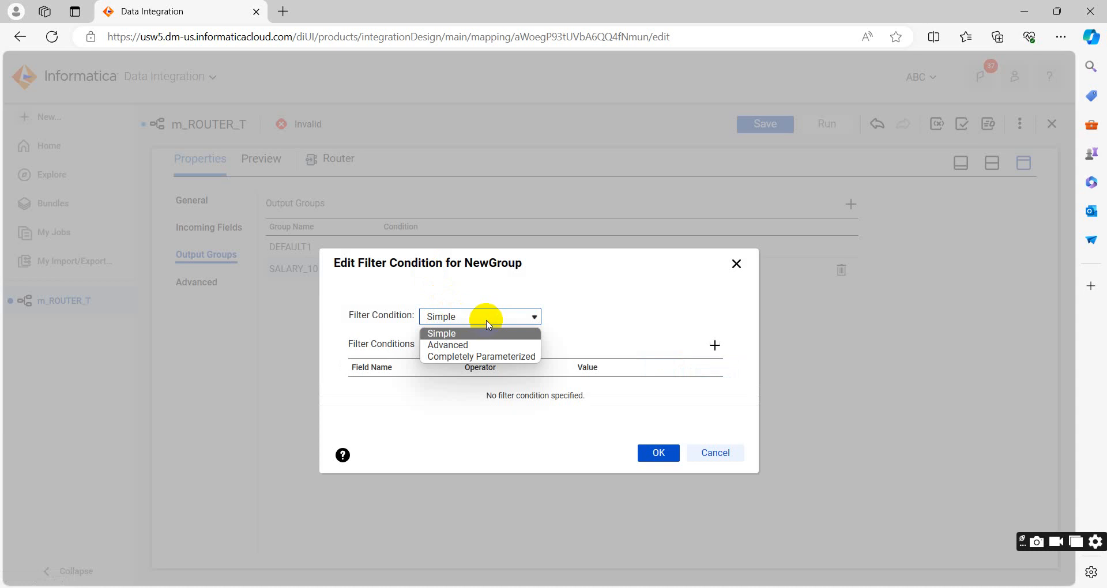
{"action": "left_click", "coordinate": [715, 345]}
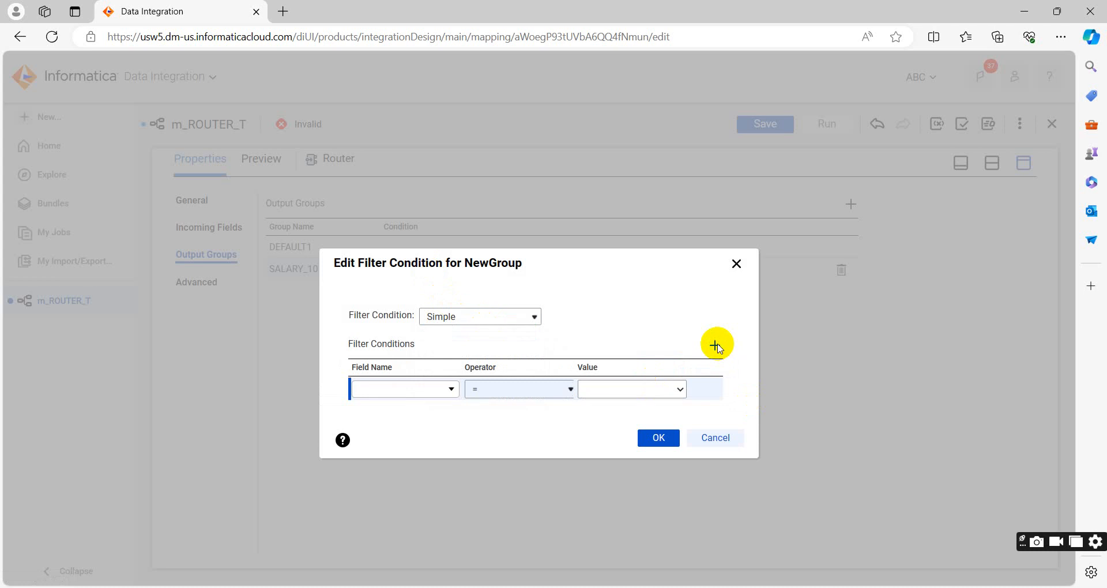
{"action": "left_click", "coordinate": [448, 390]}
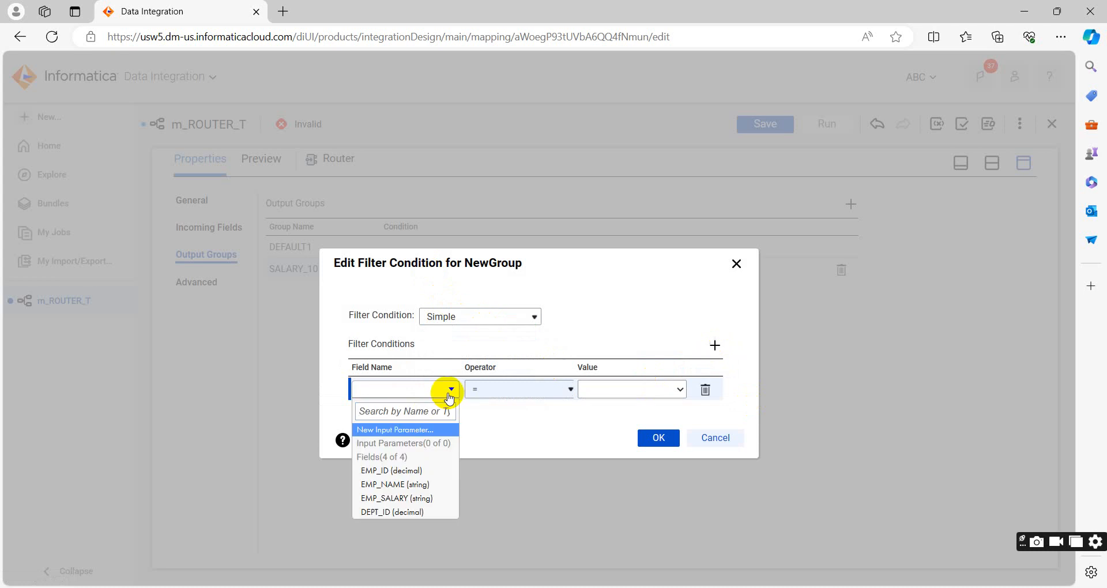
{"action": "left_click", "coordinate": [407, 511]}
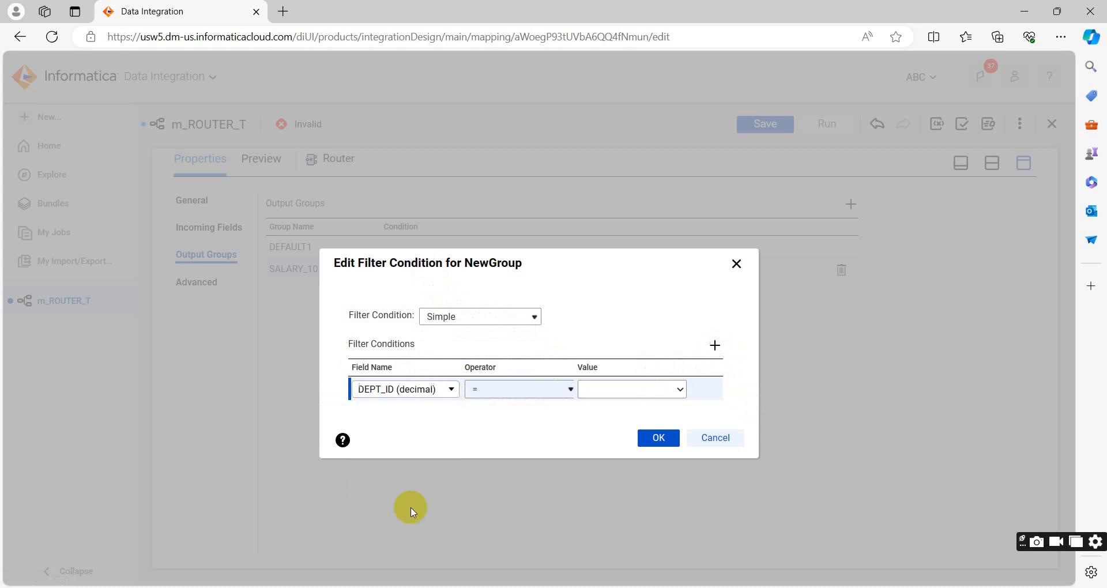
{"action": "left_click", "coordinate": [451, 388]}
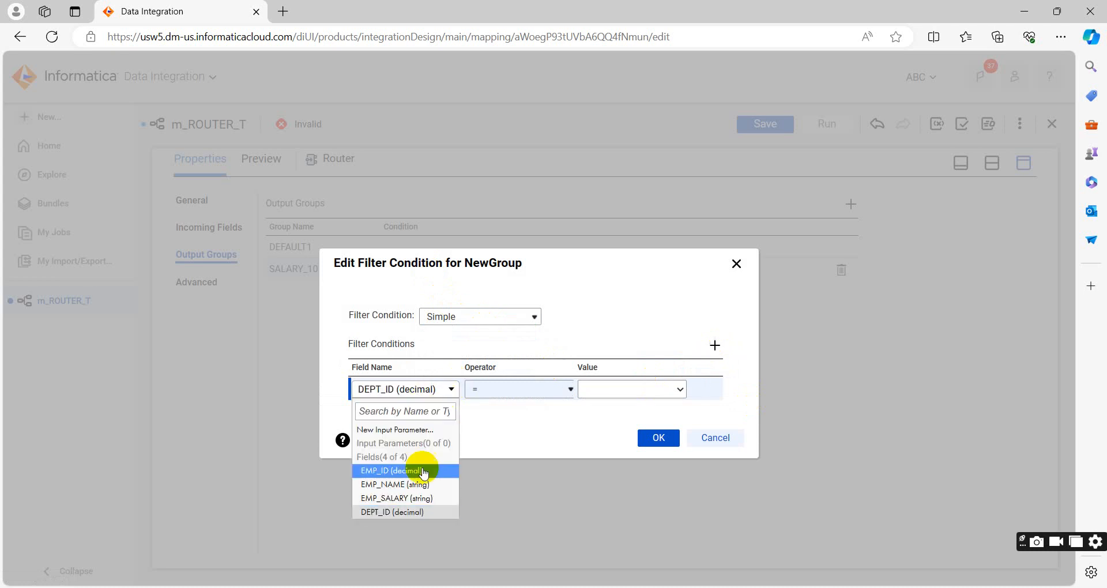
{"action": "left_click", "coordinate": [422, 497]}
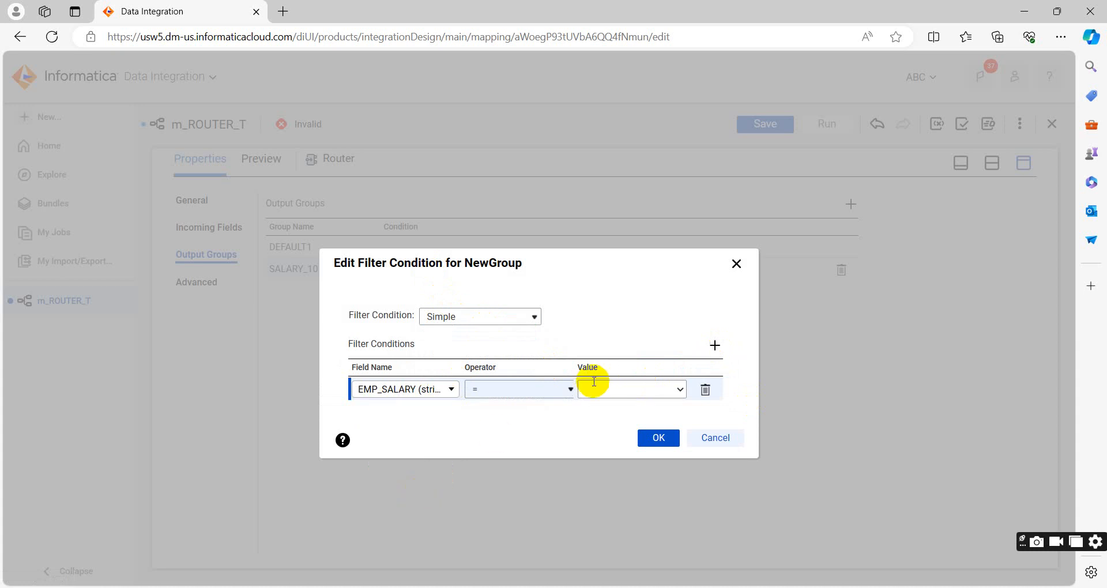
{"action": "left_click", "coordinate": [562, 393]}
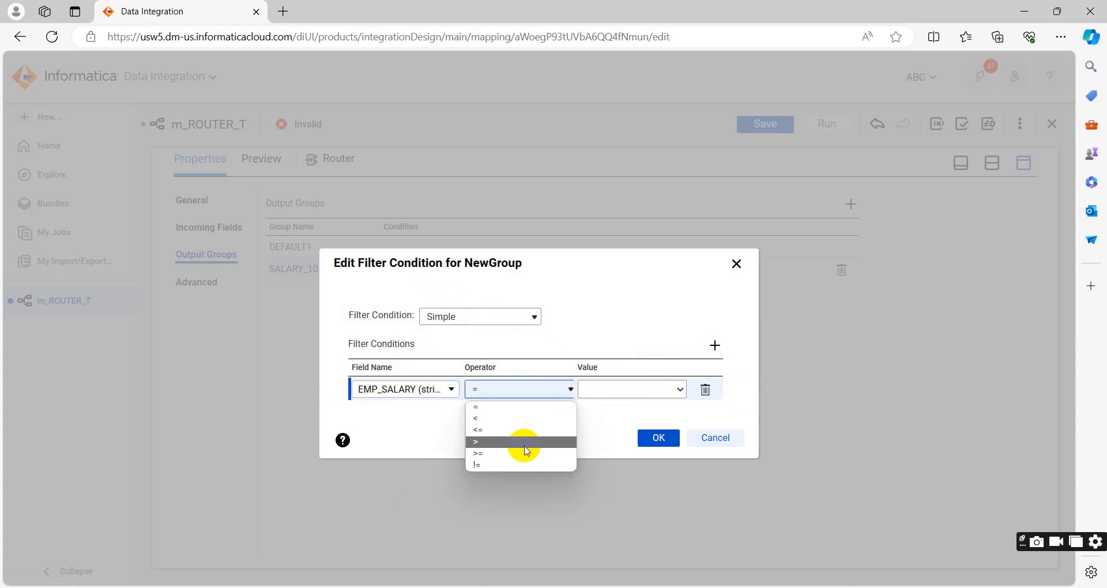
{"action": "left_click", "coordinate": [521, 442]}
{"action": "left_click", "coordinate": [587, 390]}
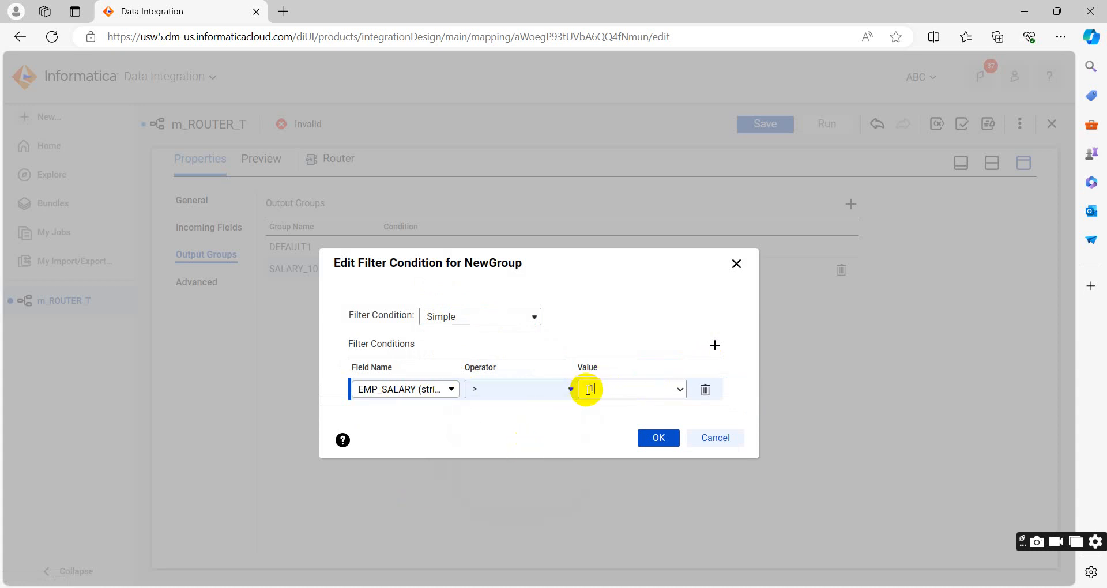
{"action": "type", "text": "10000"}
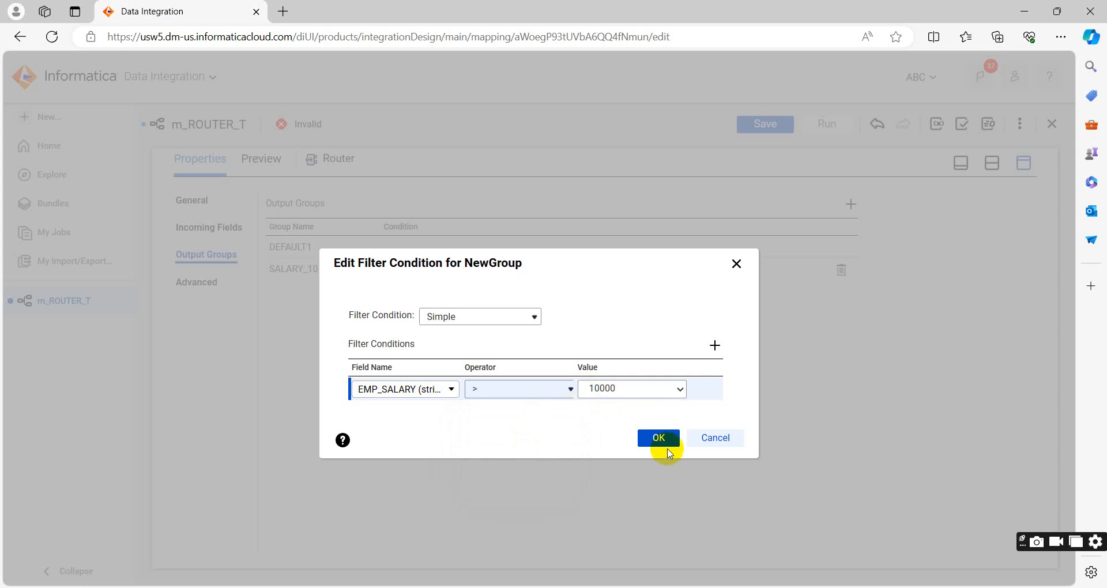
{"action": "left_click", "coordinate": [659, 440]}
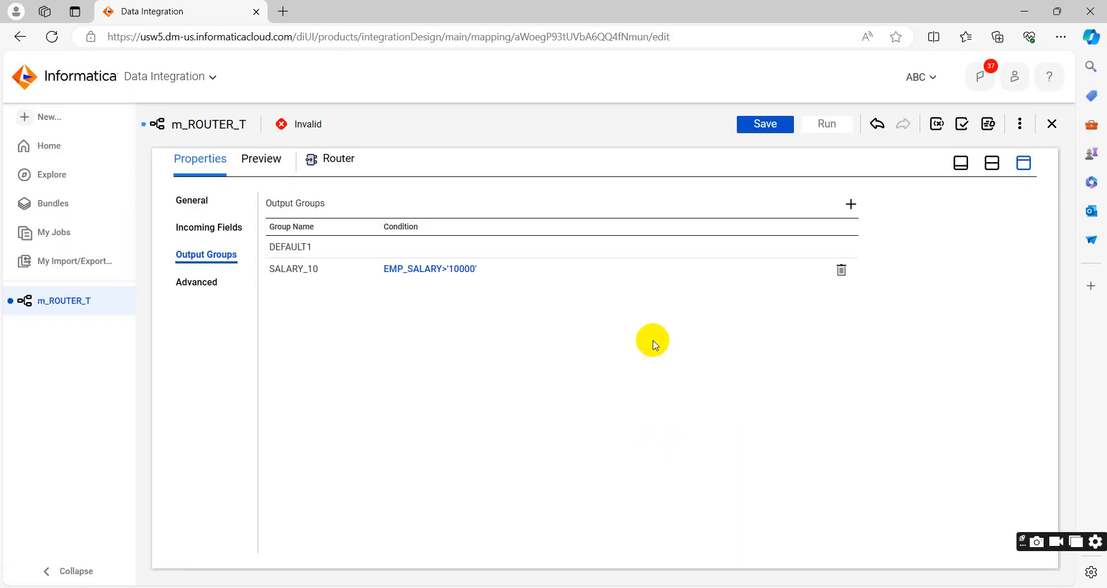
Expand the Router's output groups on the mapping canvas and connect SALARY_10 to Target1.
{"action": "left_click", "coordinate": [961, 164]}
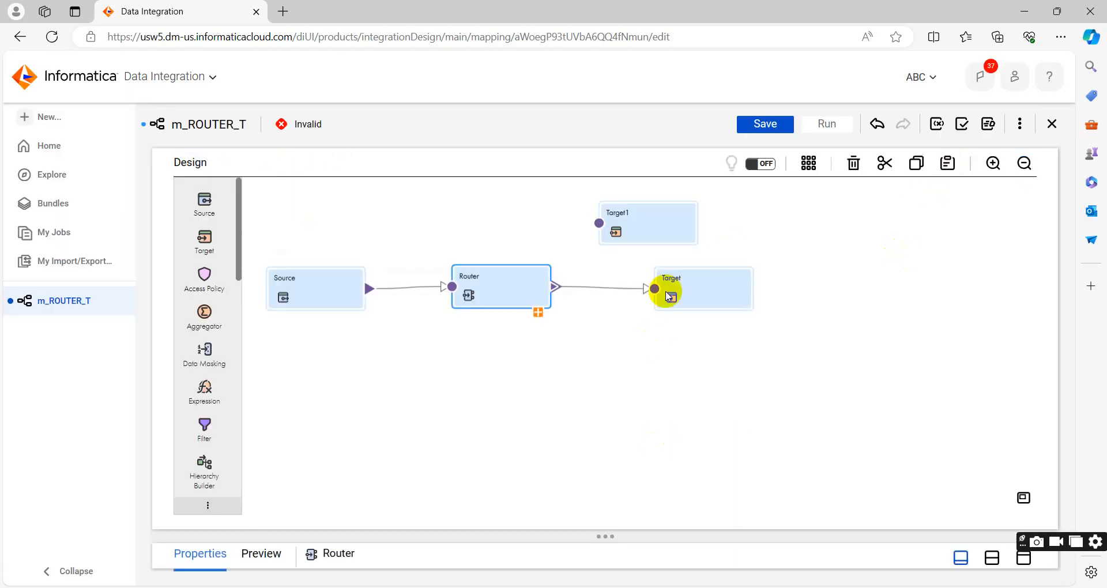
{"action": "left_click", "coordinate": [538, 312]}
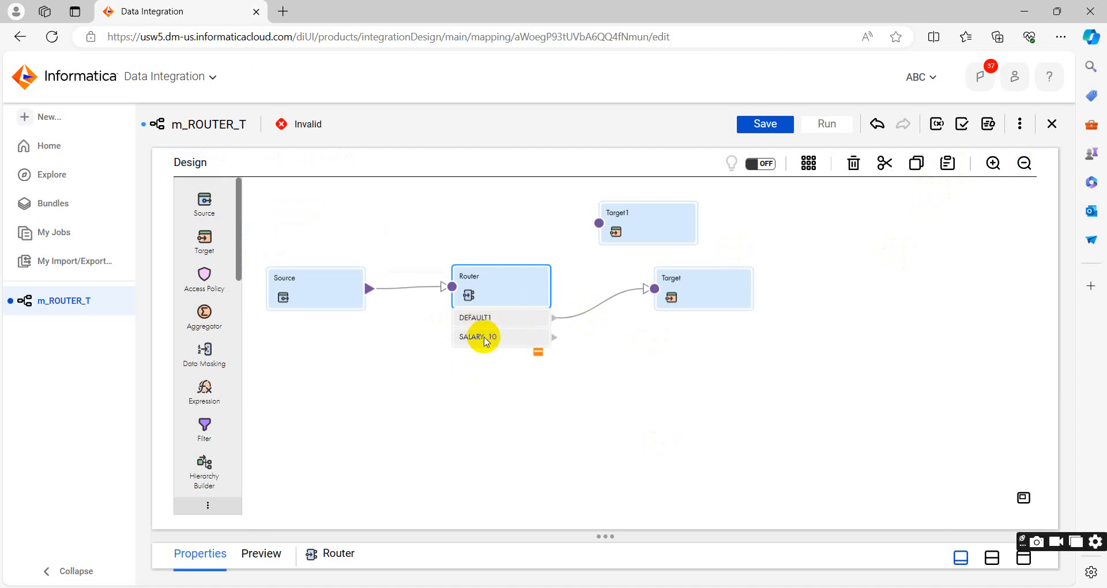
{"action": "left_click_drag", "start_coordinate": [554, 339], "coordinate": [597, 228]}
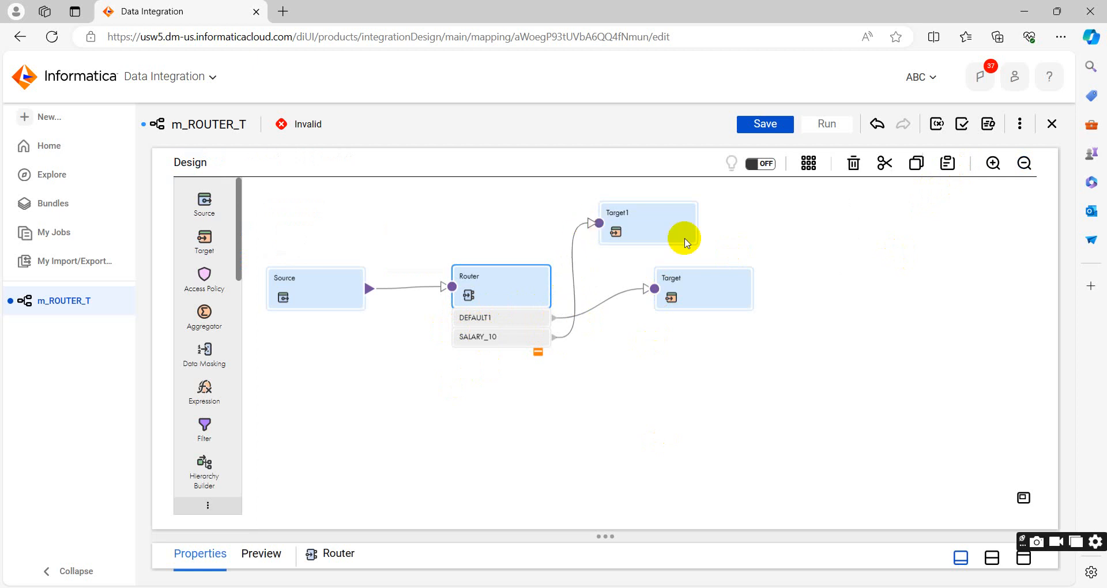
Save the m_ROUTER_T mapping and run it in the DESKTOP-7SBTPR9 runtime environment.
{"action": "left_click", "coordinate": [774, 125]}
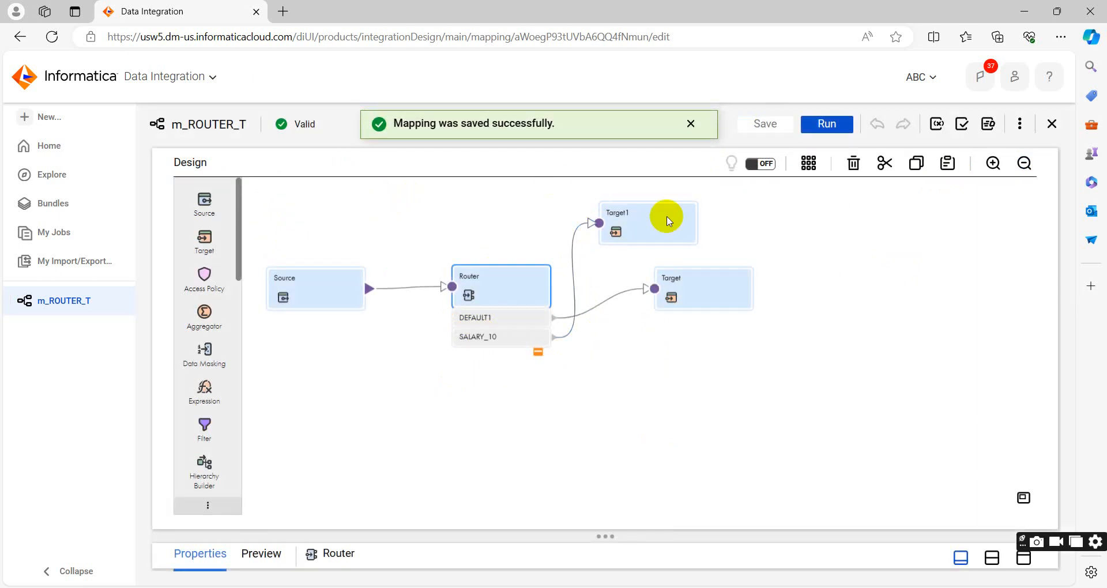
{"action": "left_click", "coordinate": [829, 125]}
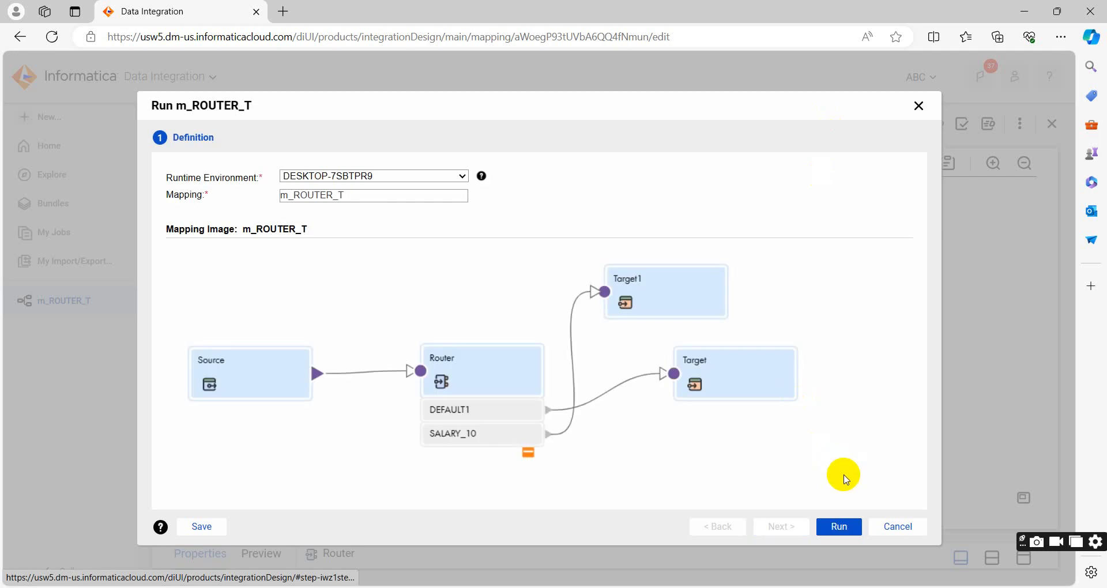
{"action": "left_click", "coordinate": [837, 527]}
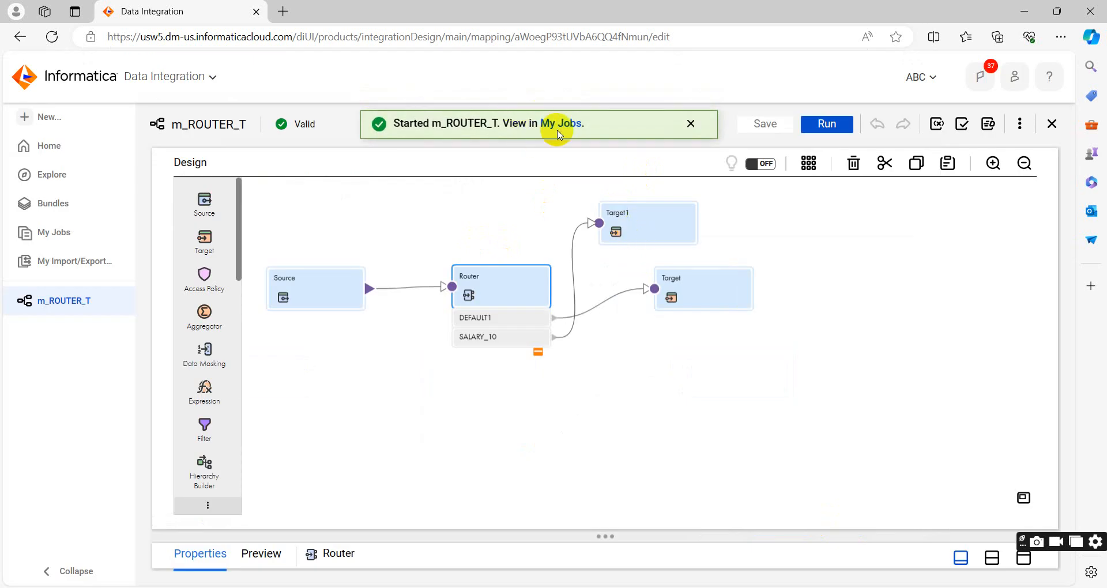
Monitor the new m_ROUTER_T job until it finishes, refreshing its status, and check its source and target row results.
{"action": "left_click", "coordinate": [561, 134]}
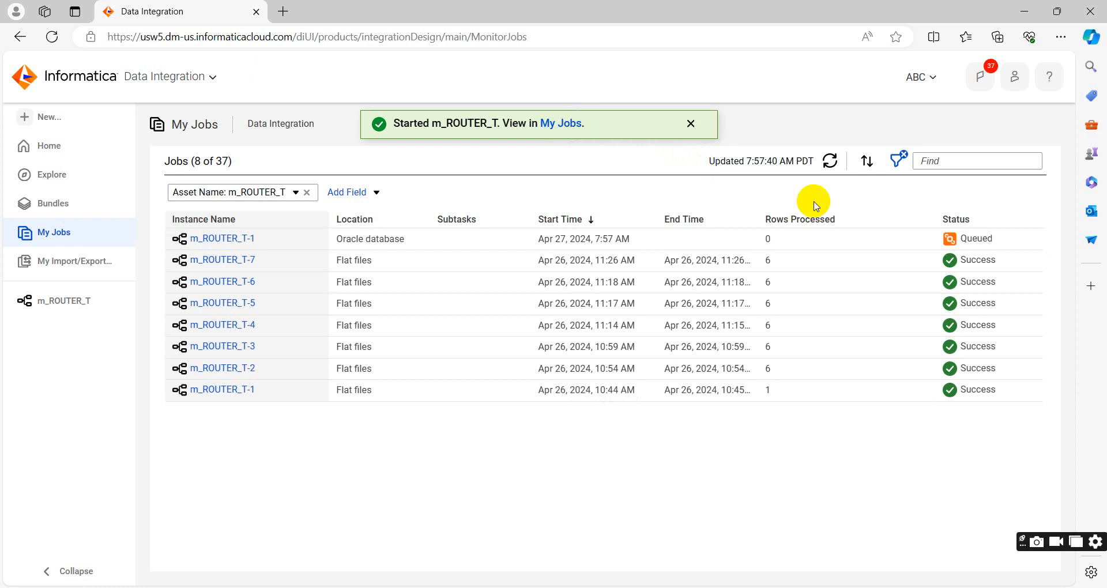
{"action": "left_click", "coordinate": [837, 167]}
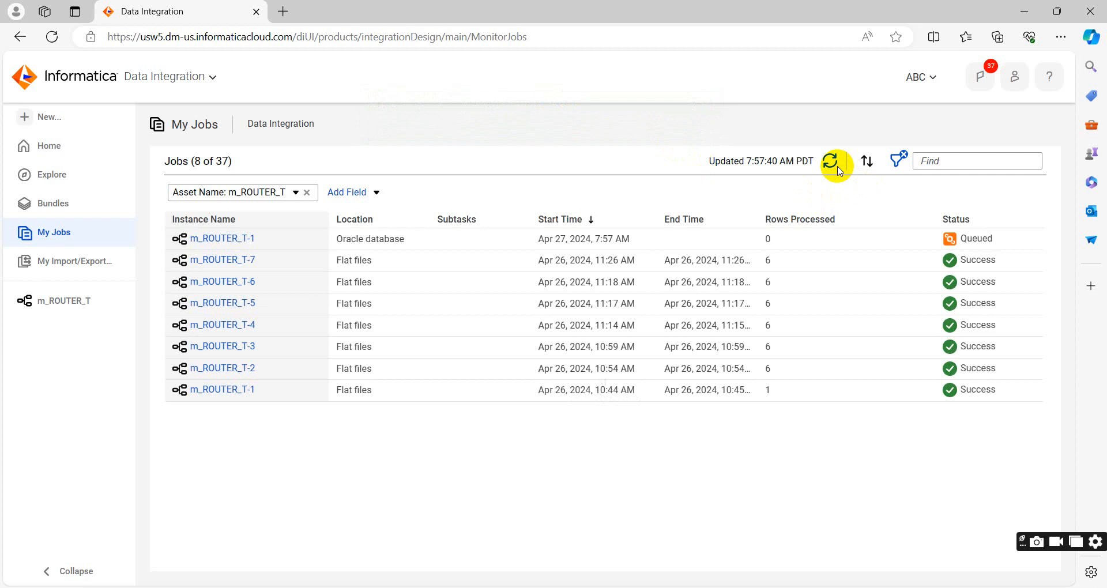
{"action": "left_click", "coordinate": [836, 166]}
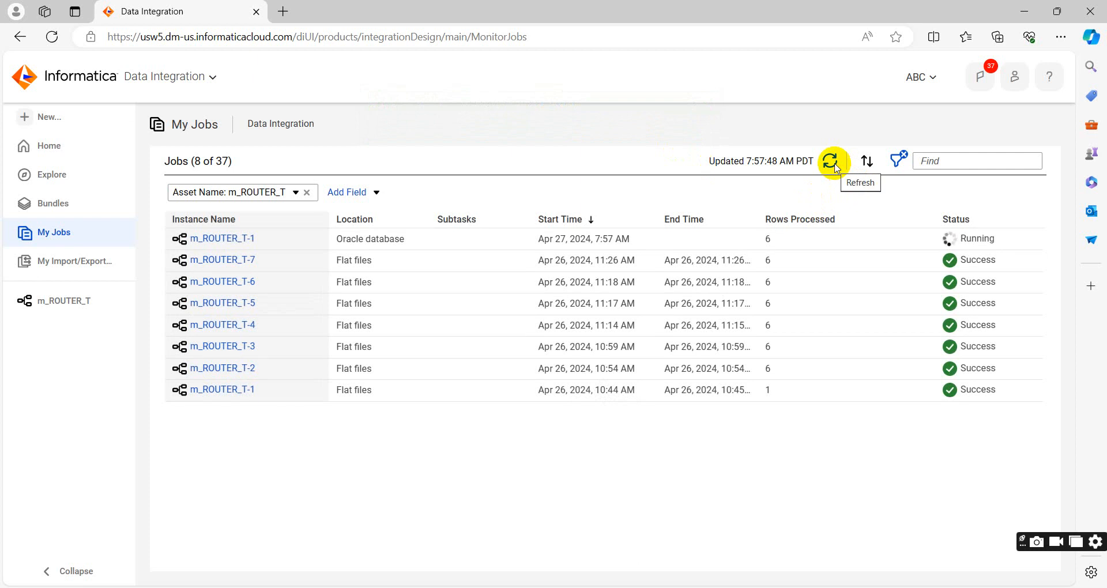
{"action": "left_click", "coordinate": [837, 166]}
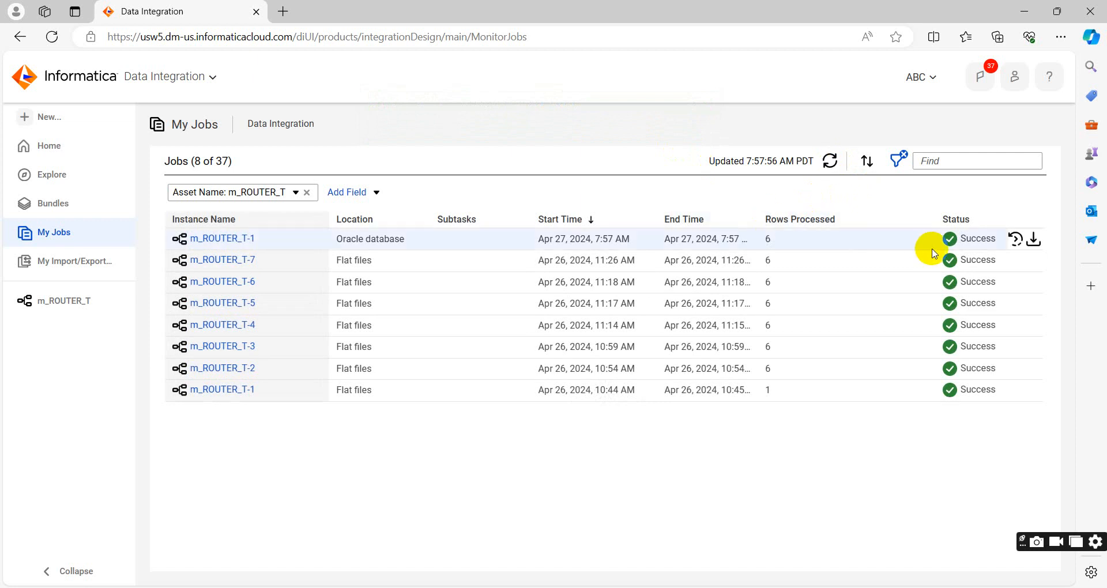
{"action": "left_click", "coordinate": [240, 238]}
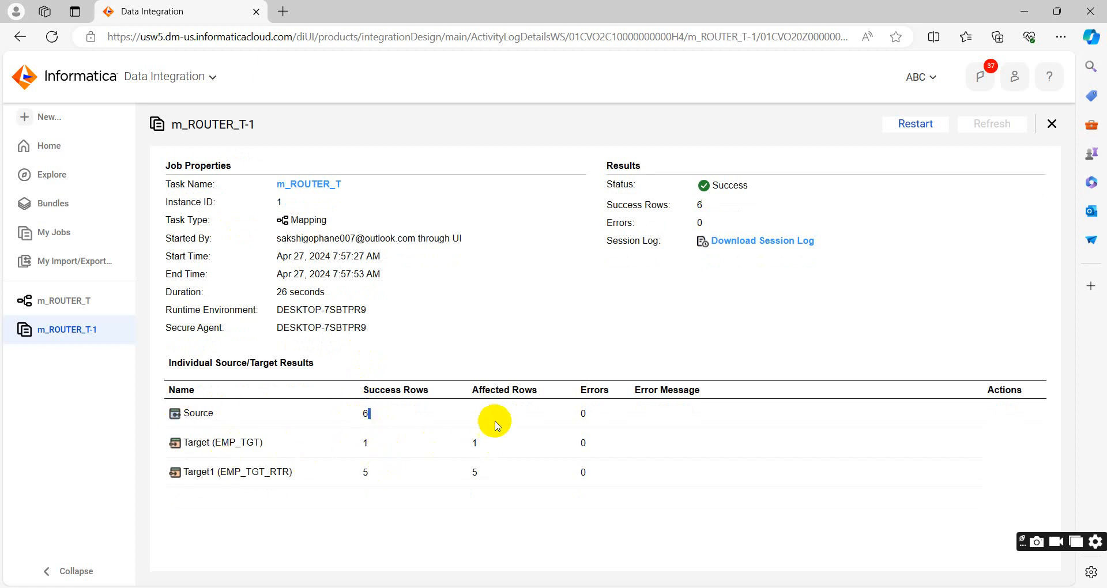
{"action": "left_click", "coordinate": [472, 448]}
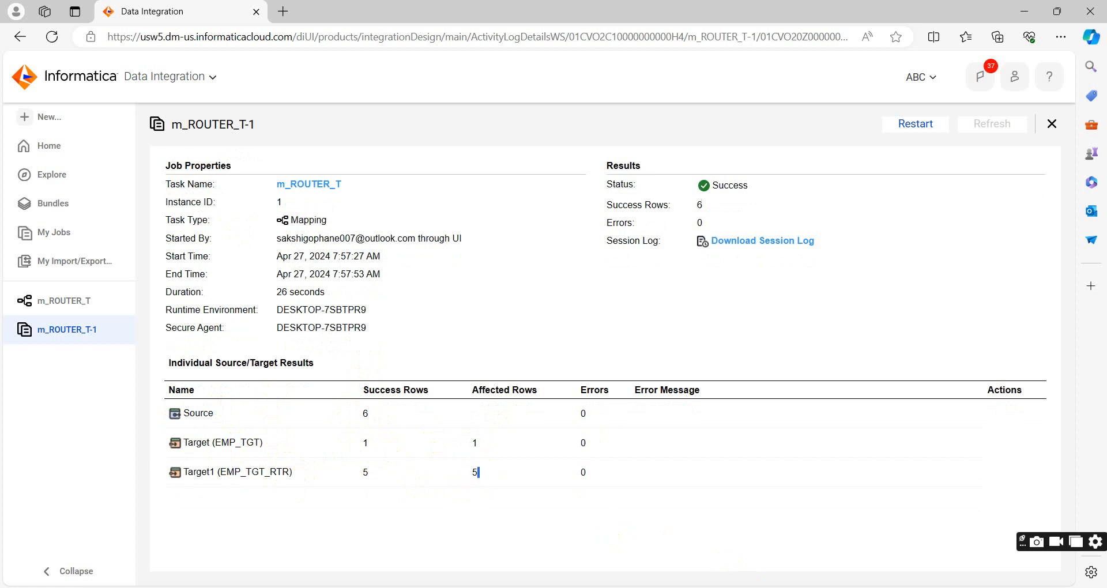
Switch to Oracle SQL Developer and run SELECT * FROM EMP_TGT to check the salary of the loaded data.
{"action": "left_click", "coordinate": [744, 587]}
{"action": "left_click", "coordinate": [427, 222]}
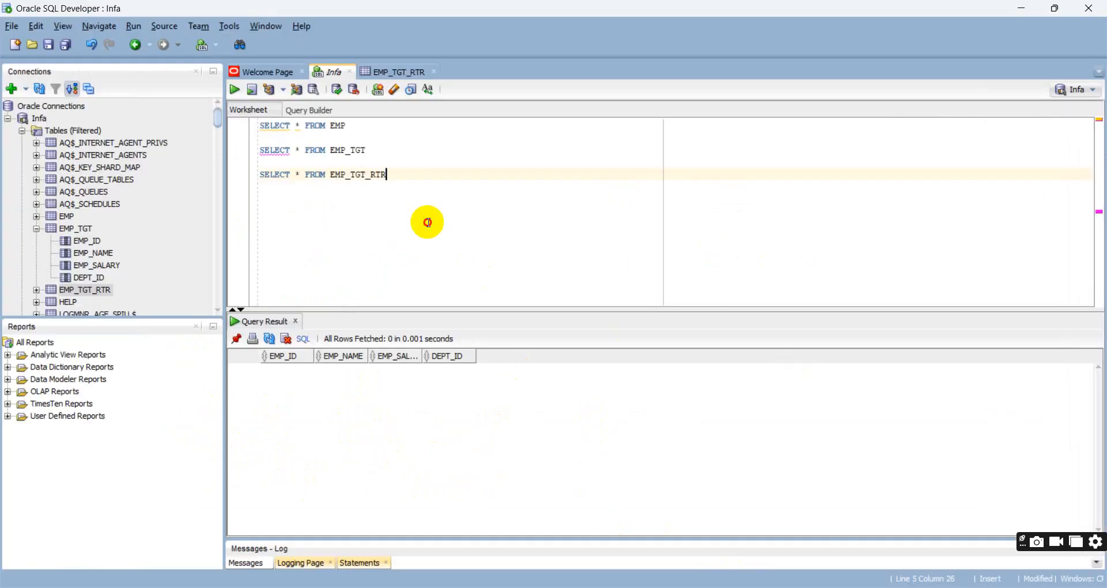
{"action": "triple_click", "coordinate": [317, 149]}
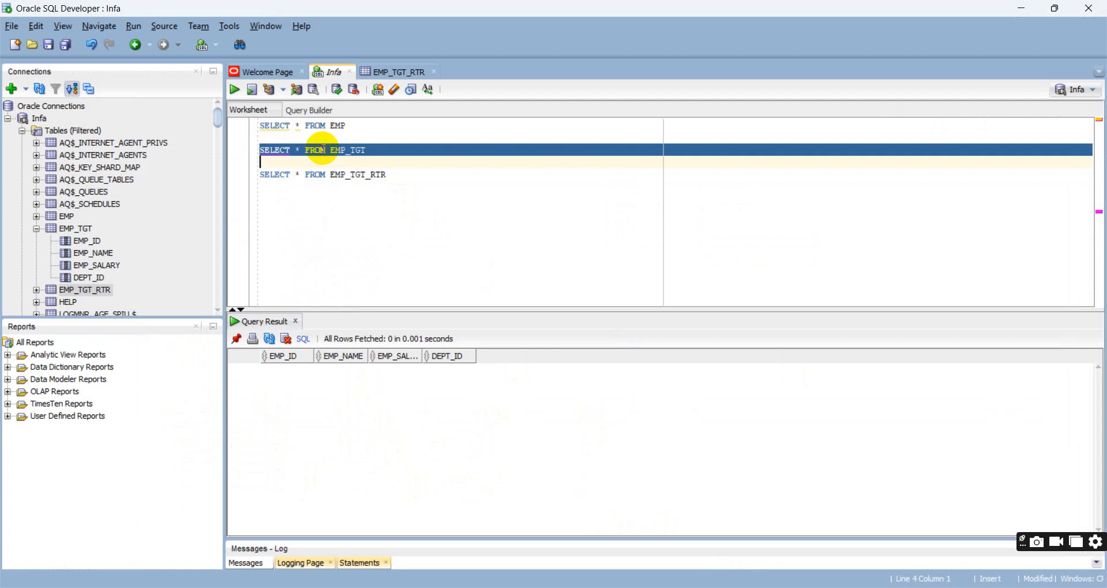
{"action": "left_click", "coordinate": [234, 90]}
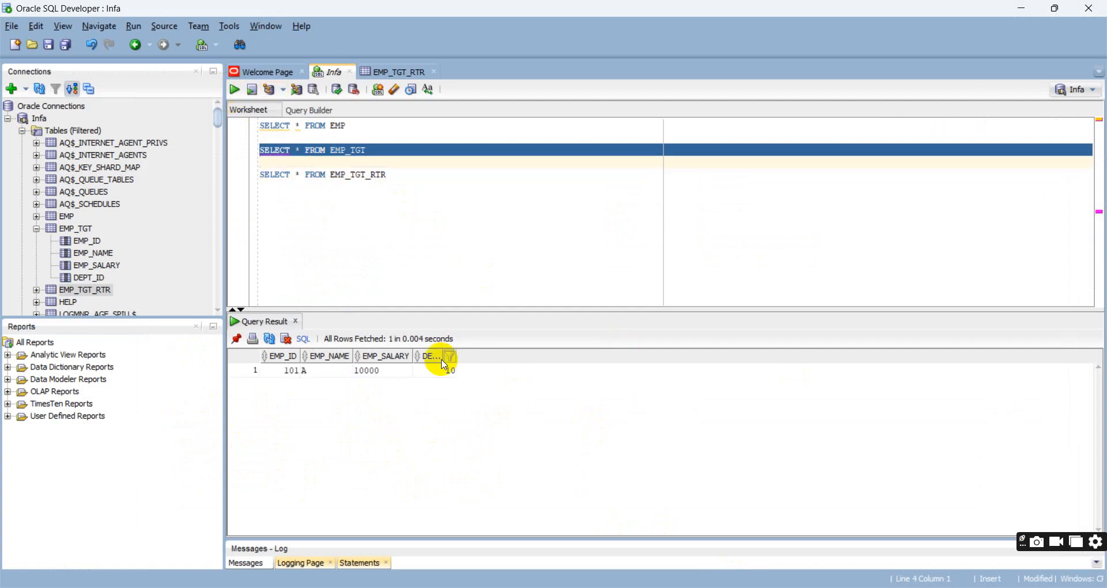
{"action": "left_click", "coordinate": [380, 372]}
{"action": "left_click", "coordinate": [380, 372]}
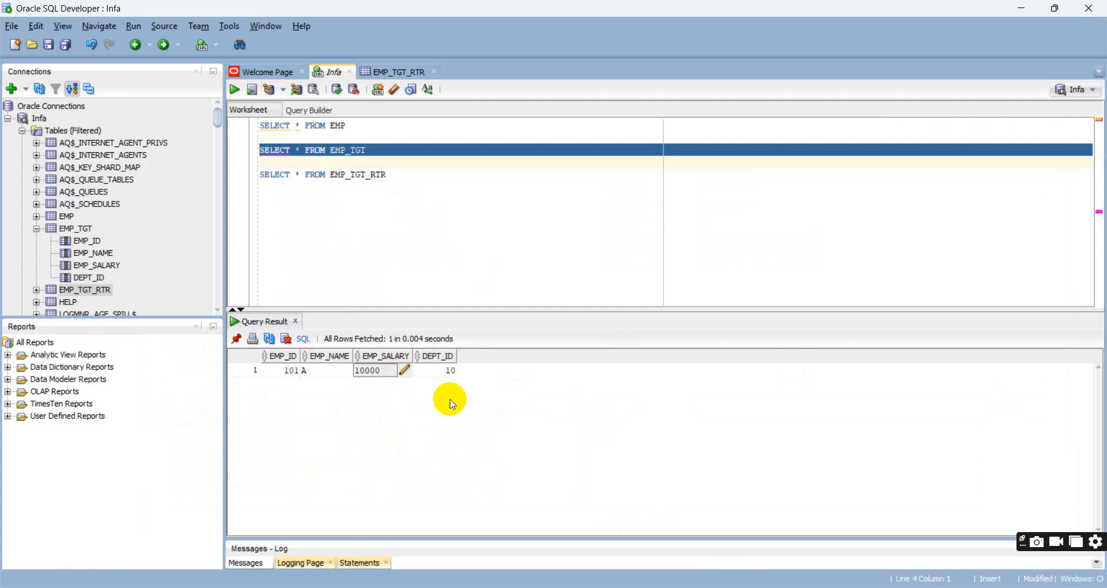
Run SELECT * FROM EMP_TGT_RTR and review the EMP_SALARY values of the returned rows.
{"action": "left_click", "coordinate": [404, 228]}
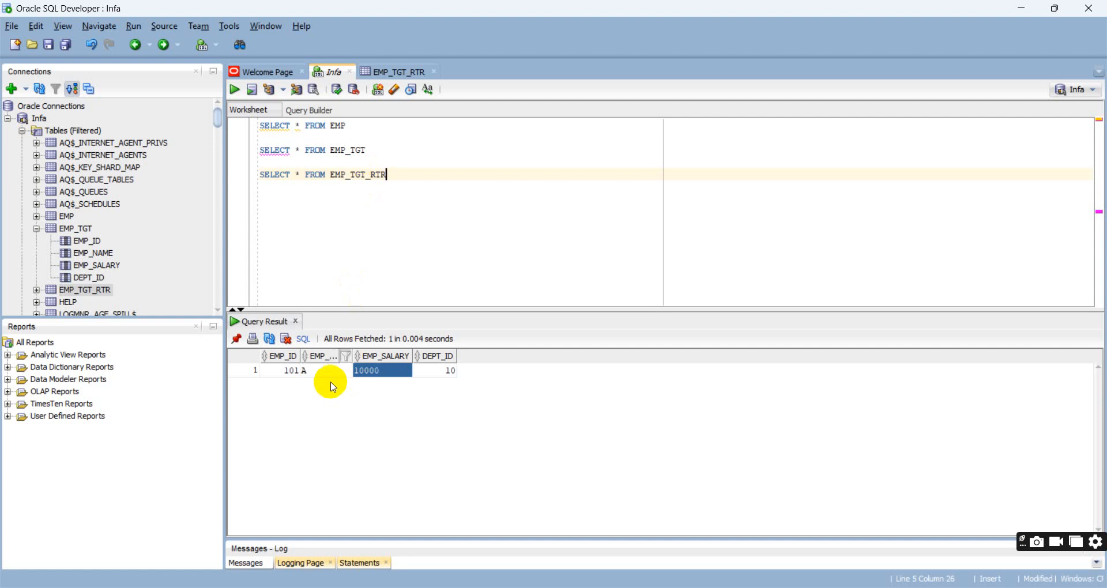
{"action": "triple_click", "coordinate": [344, 180]}
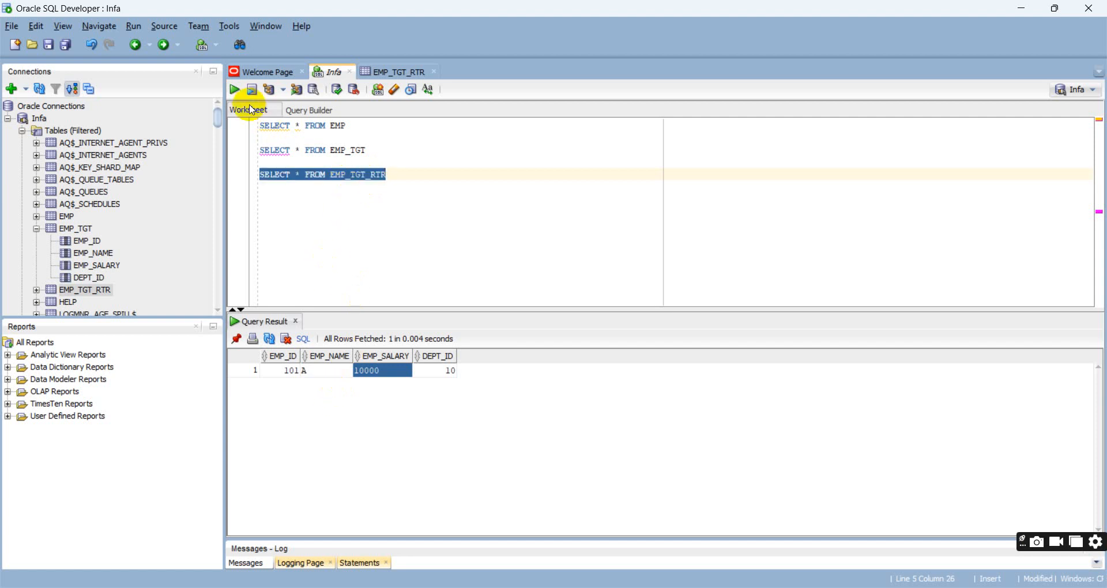
{"action": "left_click", "coordinate": [236, 90]}
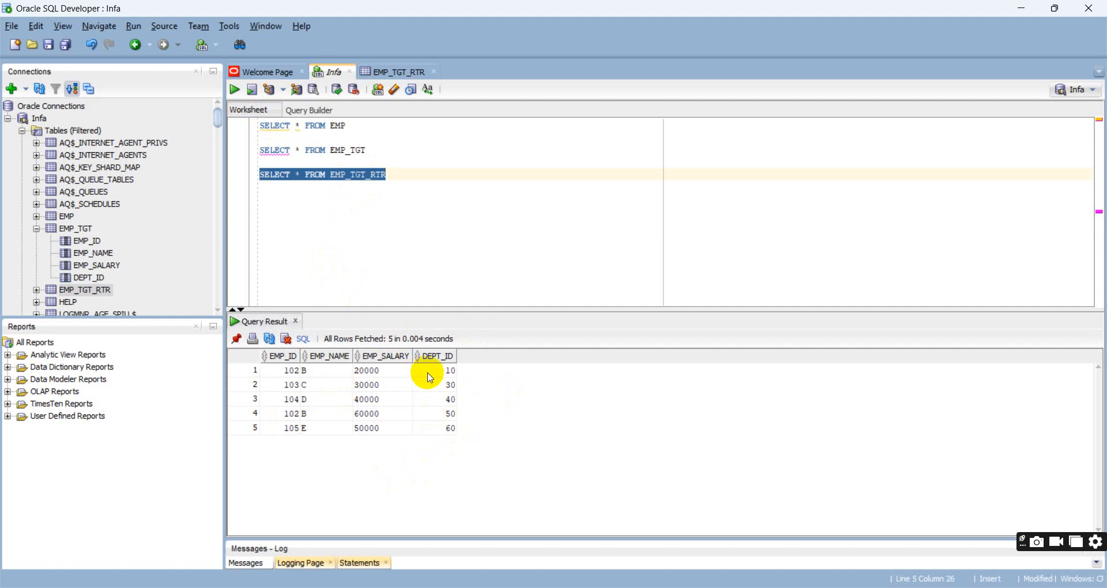
{"action": "left_click", "coordinate": [387, 372]}
{"action": "left_click", "coordinate": [383, 385]}
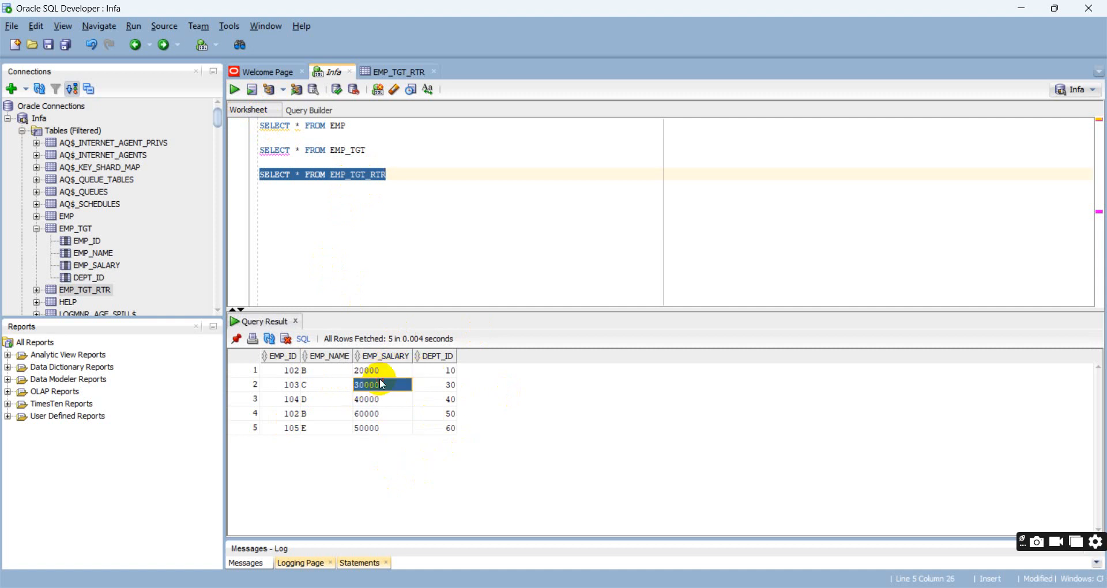
{"action": "left_click", "coordinate": [379, 403]}
{"action": "left_click", "coordinate": [377, 416]}
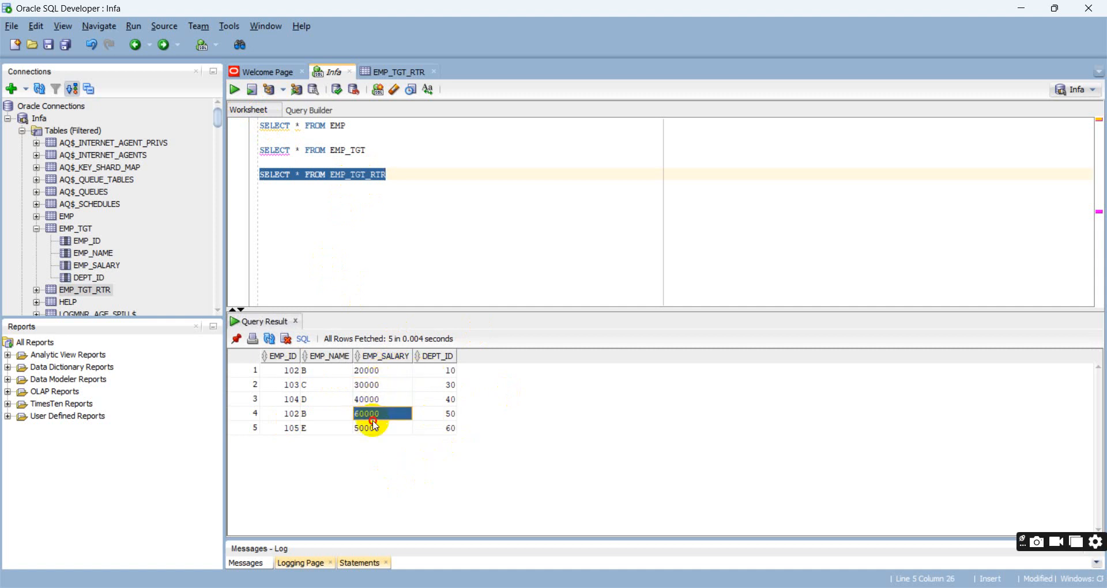
Run SELECT * FROM EMP to compare the source rows with the two targets.
{"action": "left_click", "coordinate": [485, 240]}
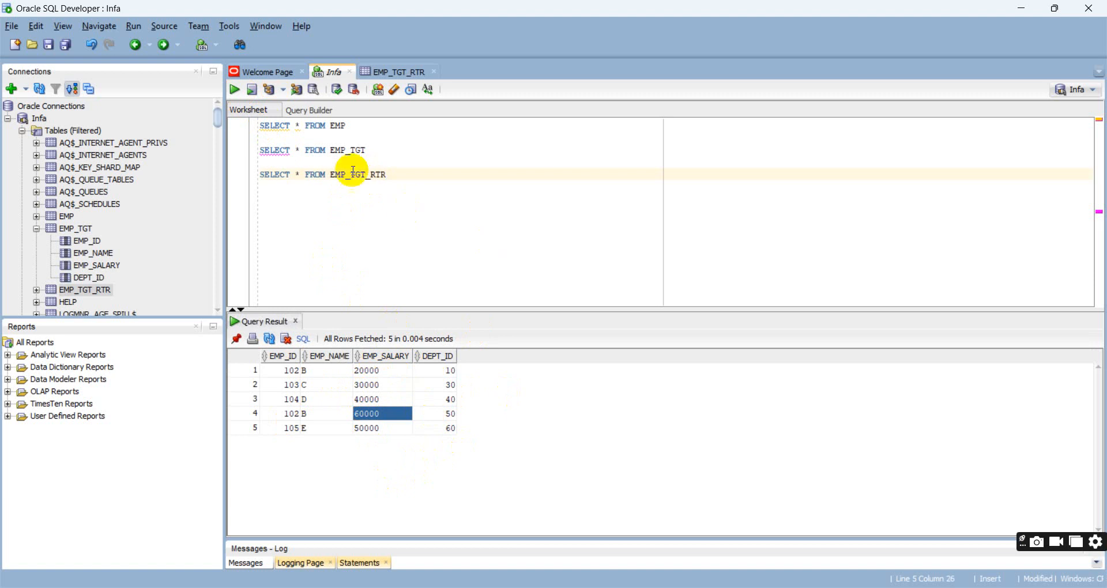
{"action": "triple_click", "coordinate": [326, 125]}
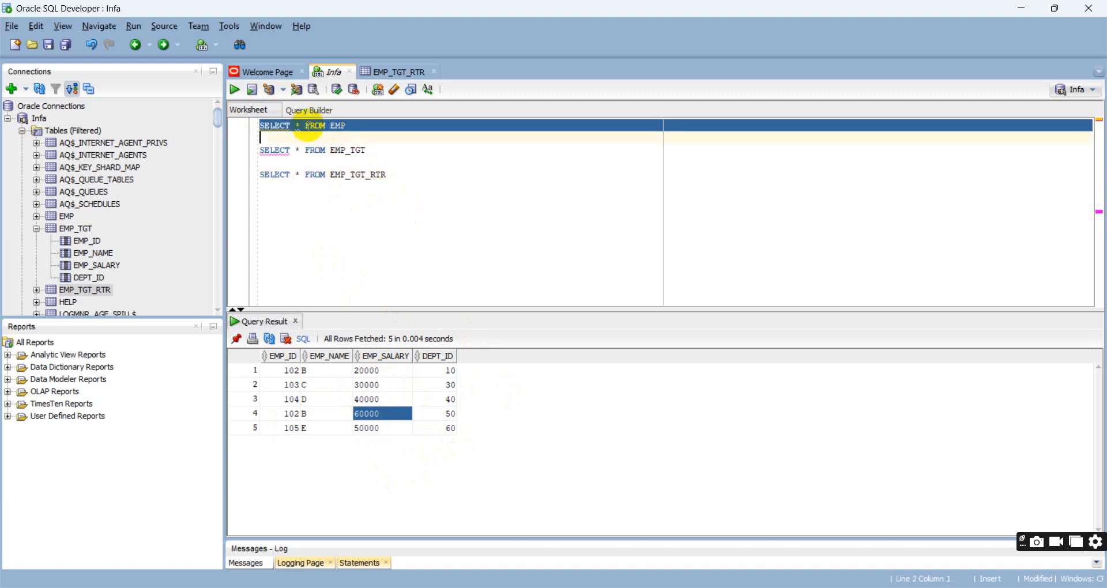
{"action": "left_click", "coordinate": [234, 90]}
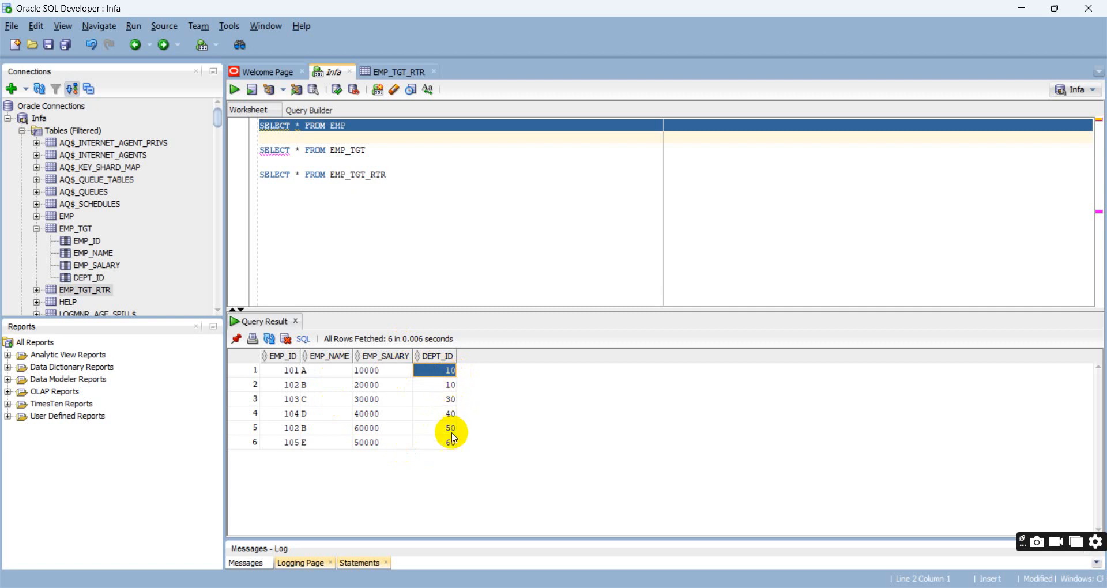
{"action": "left_click", "coordinate": [490, 251]}
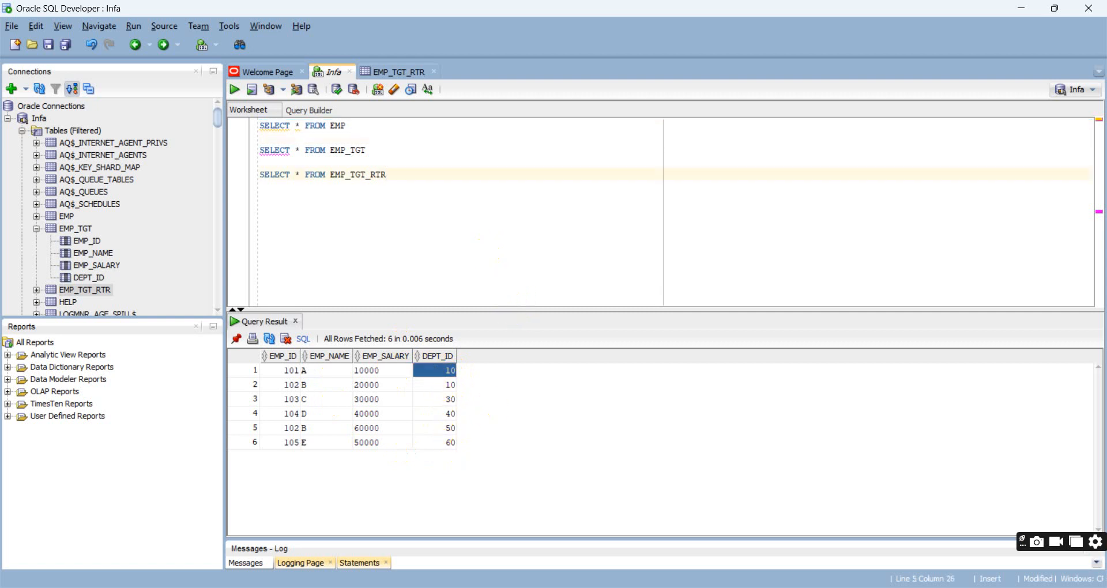
Switch back to Informatica Data Integration, reopen the m_ROUTER_T mapping and delete the Router's SALARY_10 output group.
{"action": "key", "text": "alt+Tab"}
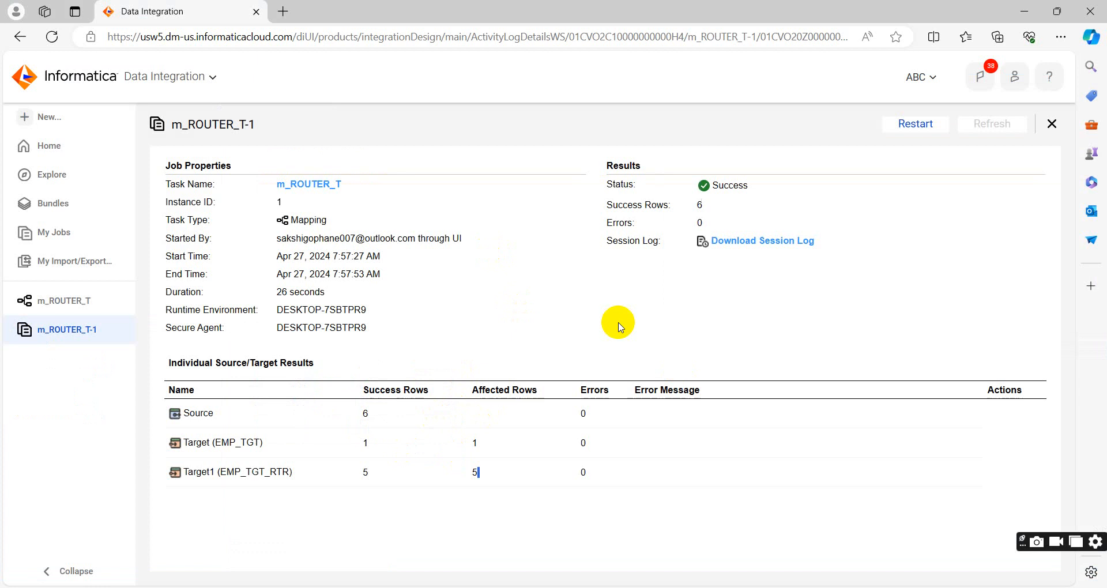
{"action": "left_click", "coordinate": [330, 186]}
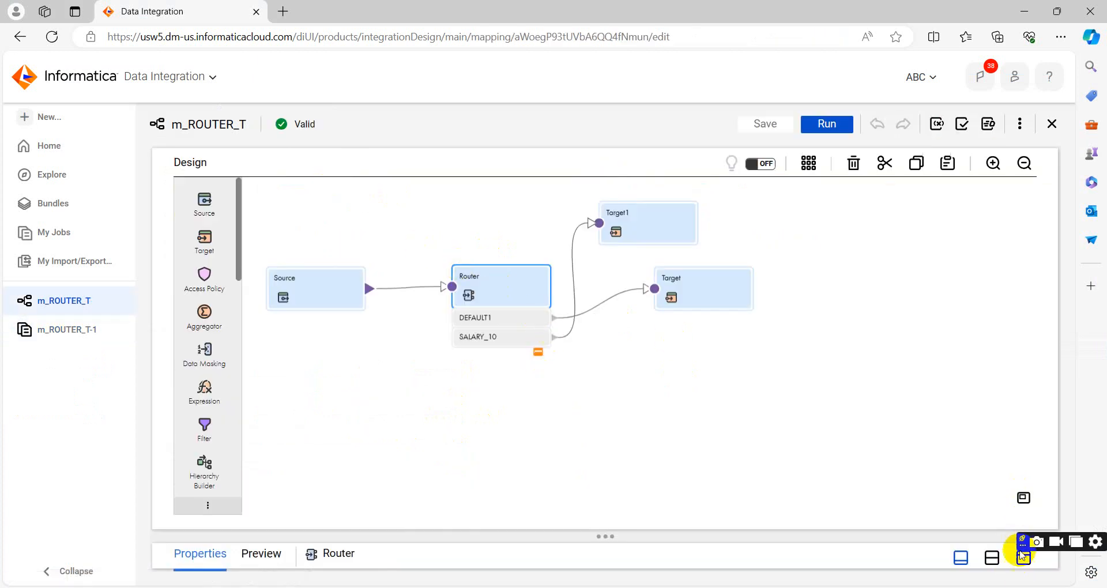
{"action": "left_click", "coordinate": [1023, 558]}
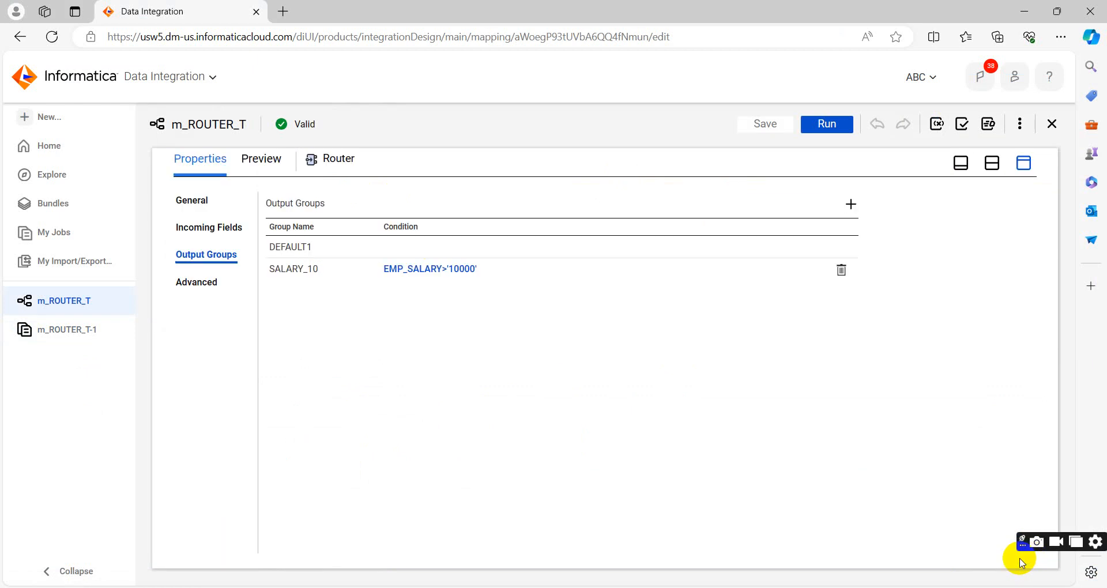
{"action": "left_click", "coordinate": [841, 270]}
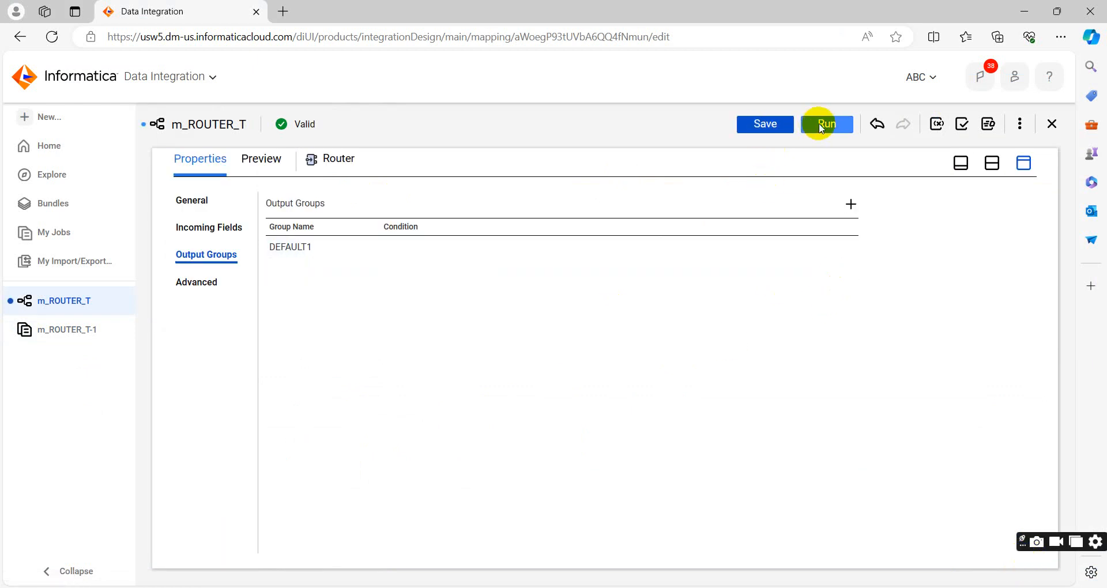
Add an output group named DEPT_10 to the Router transformation.
{"action": "left_click", "coordinate": [851, 206]}
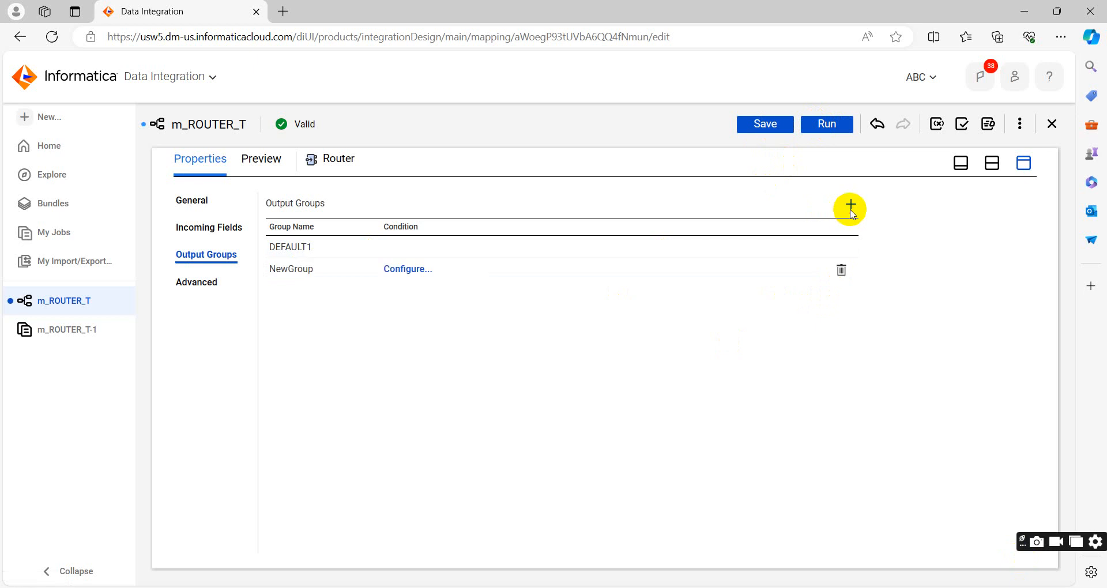
{"action": "left_click", "coordinate": [299, 271]}
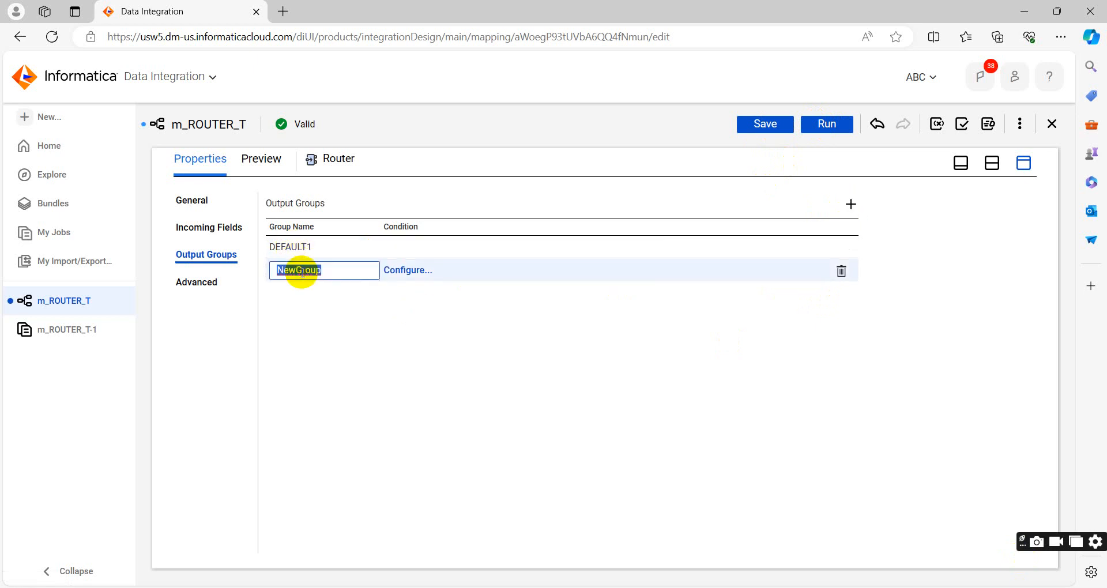
{"action": "type", "text": "D"}
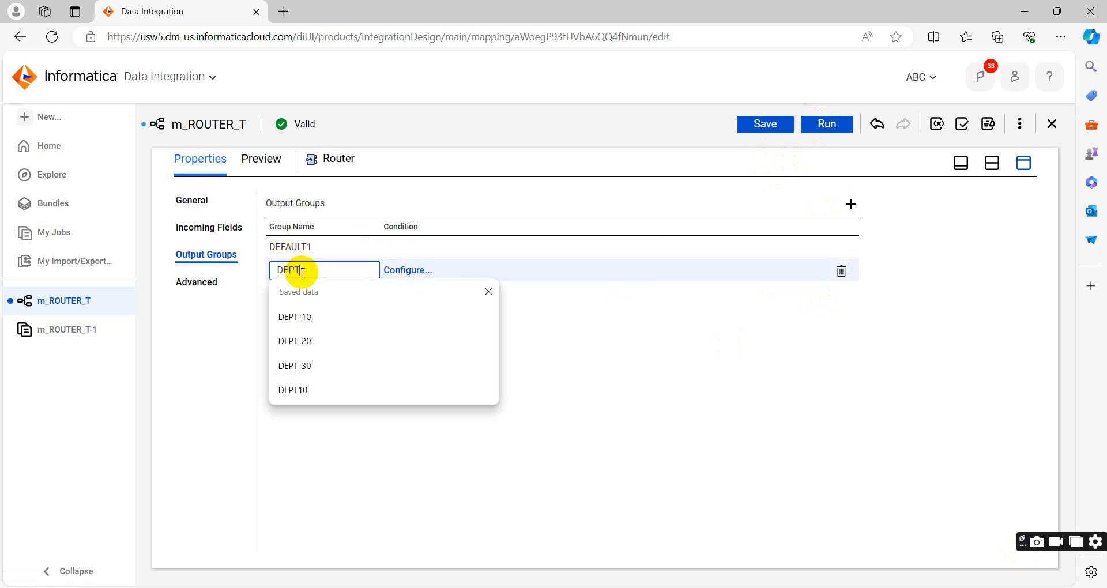
{"action": "type", "text": "EPT"}
{"action": "left_click", "coordinate": [309, 317]}
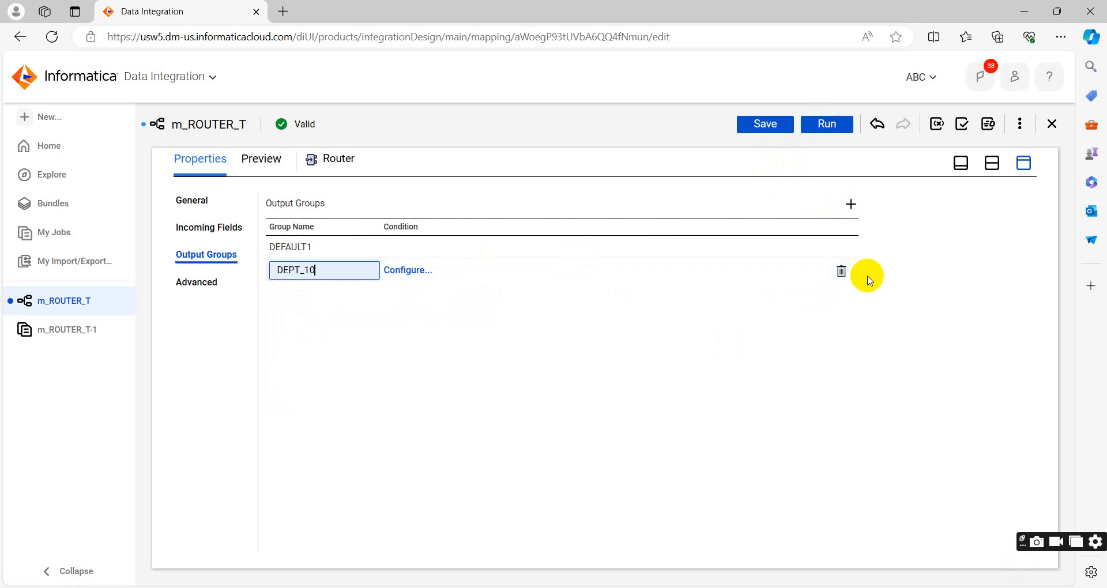
Configure a simple filter condition for the DEPT_10 group with DEPT_ID = 10.
{"action": "left_click", "coordinate": [419, 269]}
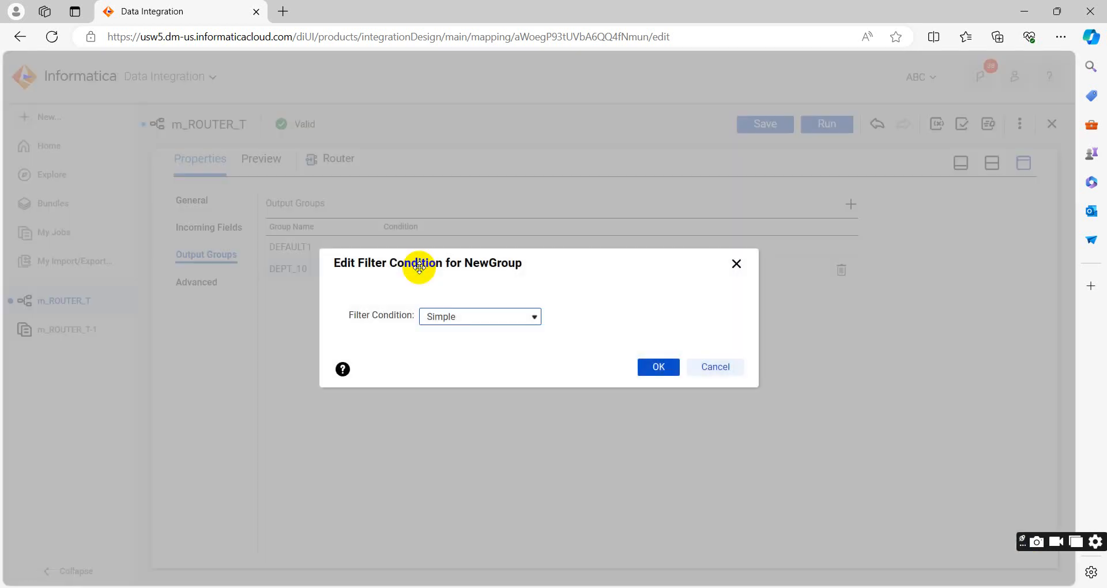
{"action": "left_click", "coordinate": [716, 344]}
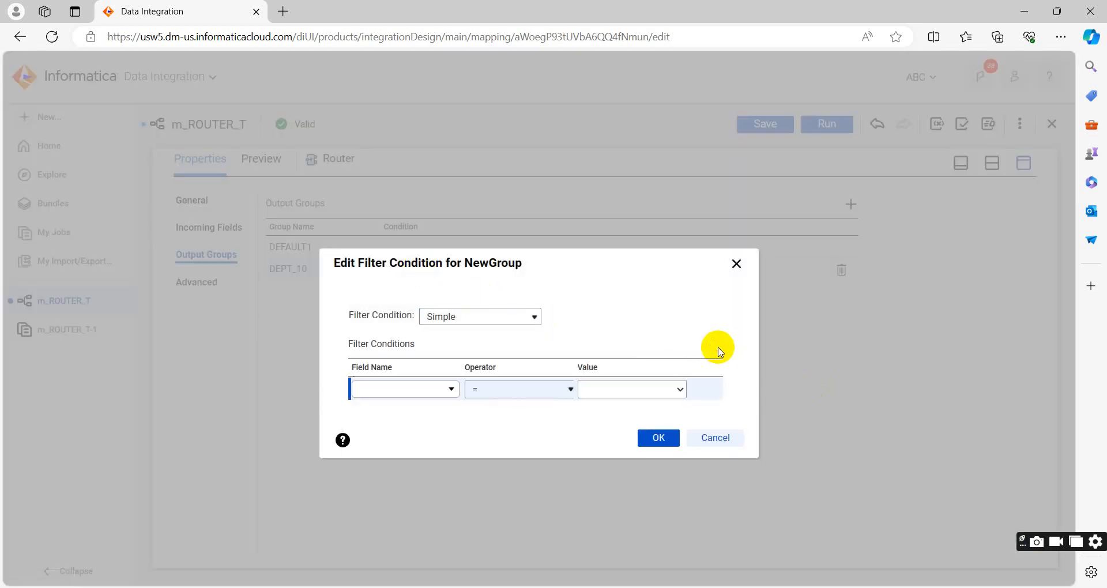
{"action": "left_click", "coordinate": [444, 392]}
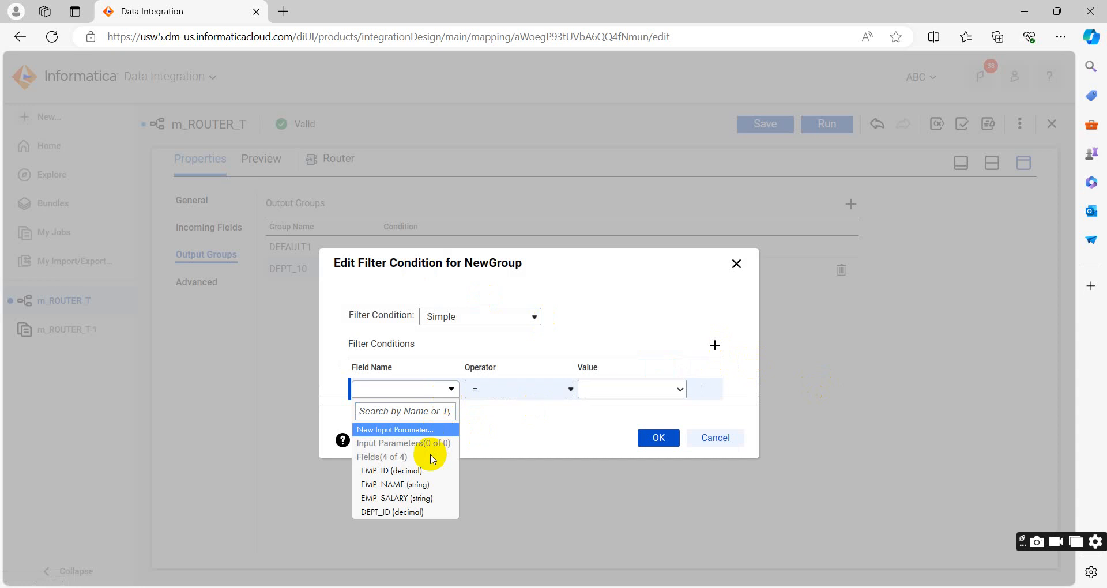
{"action": "left_click", "coordinate": [420, 511]}
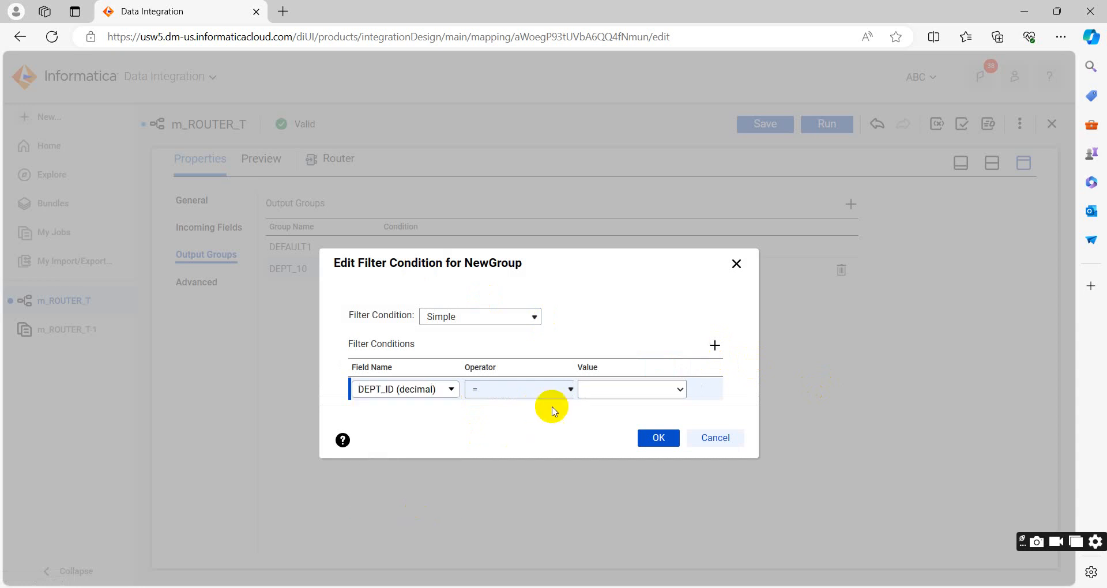
{"action": "left_click", "coordinate": [617, 387]}
{"action": "left_click", "coordinate": [659, 444]}
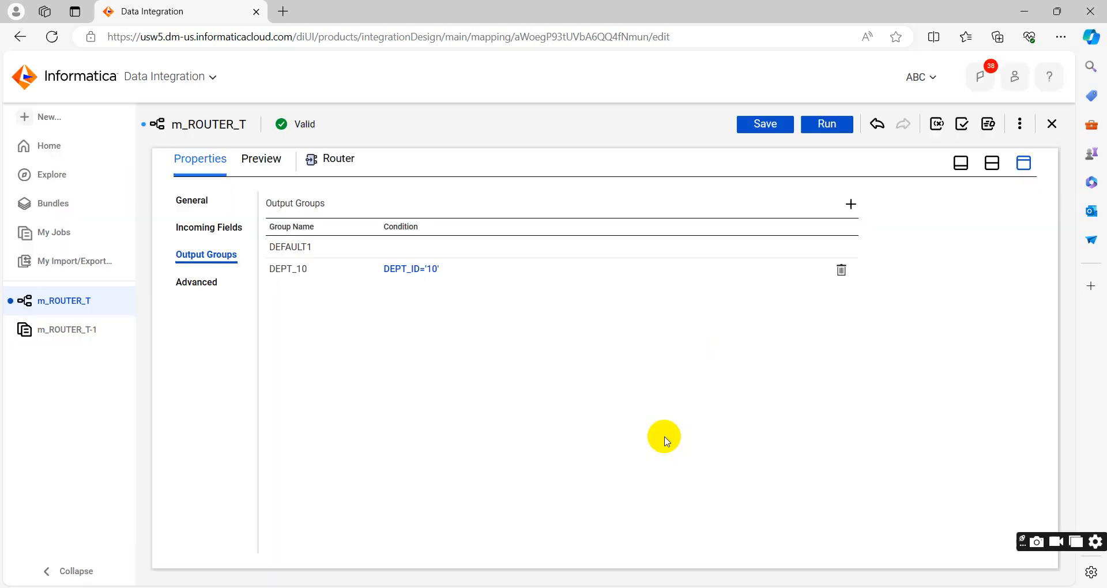
Connect the Router's DEPT_10 output group to Target1 on the mapping canvas and save the mapping.
{"action": "left_click", "coordinate": [766, 130]}
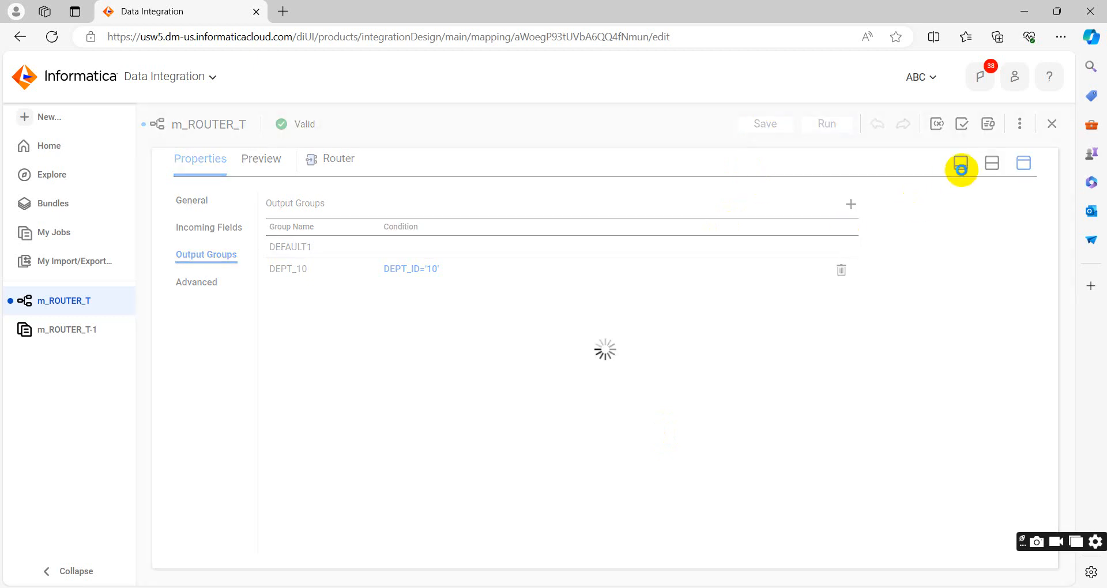
{"action": "left_click", "coordinate": [960, 164]}
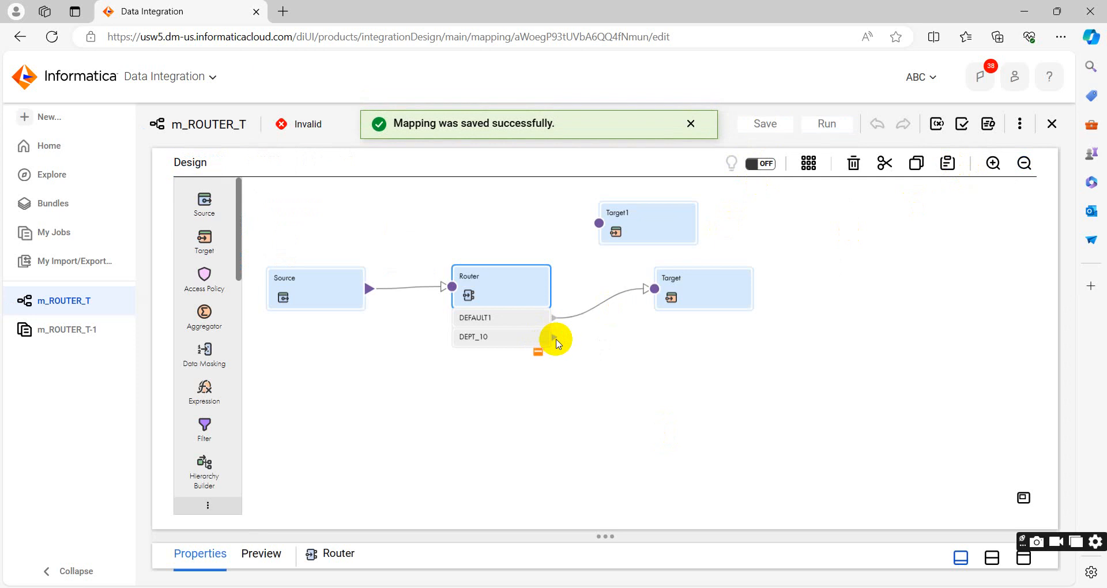
{"action": "left_click_drag", "start_coordinate": [555, 337], "coordinate": [598, 224]}
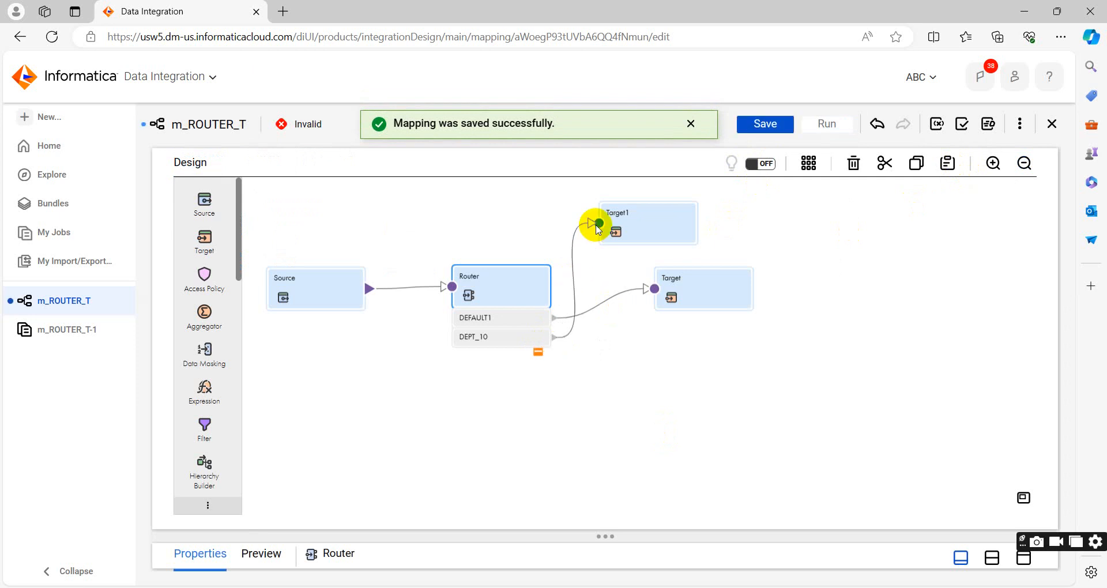
{"action": "left_click", "coordinate": [753, 125]}
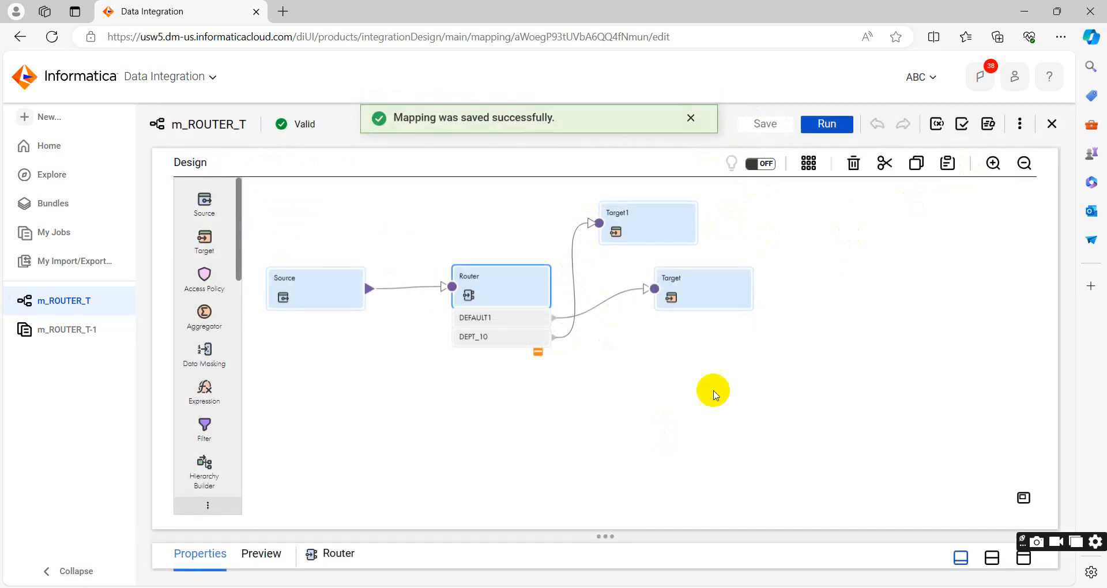
Run the m_ROUTER_T mapping on the DESKTOP-7SBTPR9 runtime environment and open the list of its jobs.
{"action": "left_click", "coordinate": [848, 128]}
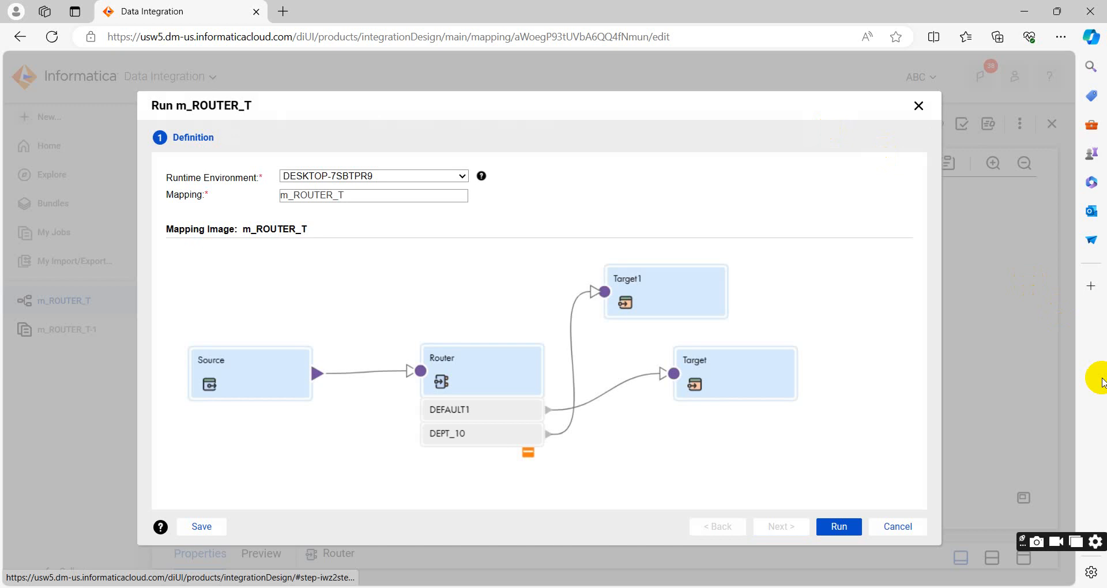
{"action": "left_click", "coordinate": [834, 538]}
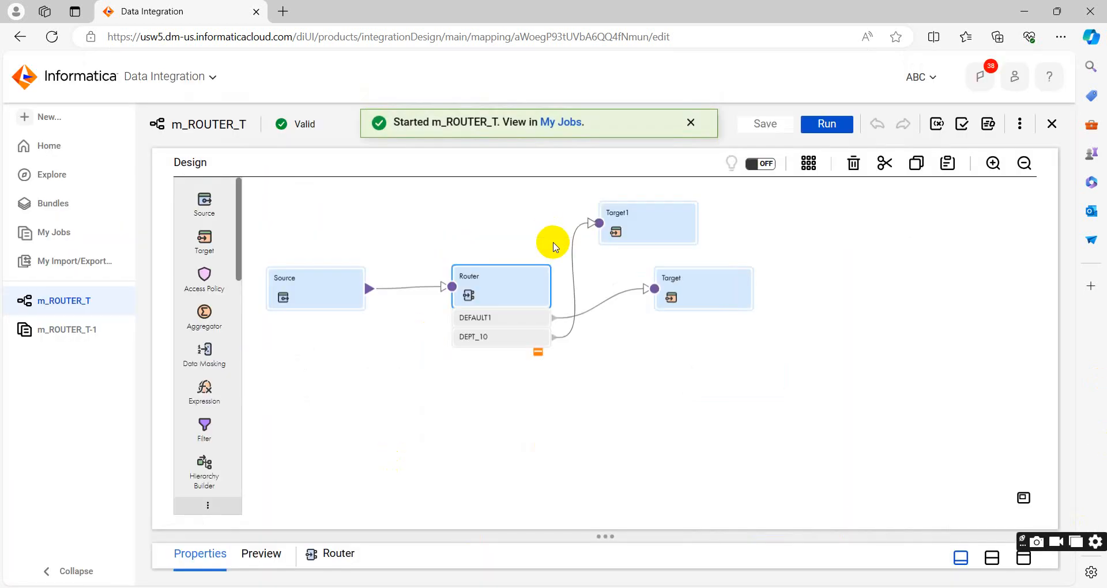
{"action": "left_click", "coordinate": [573, 121]}
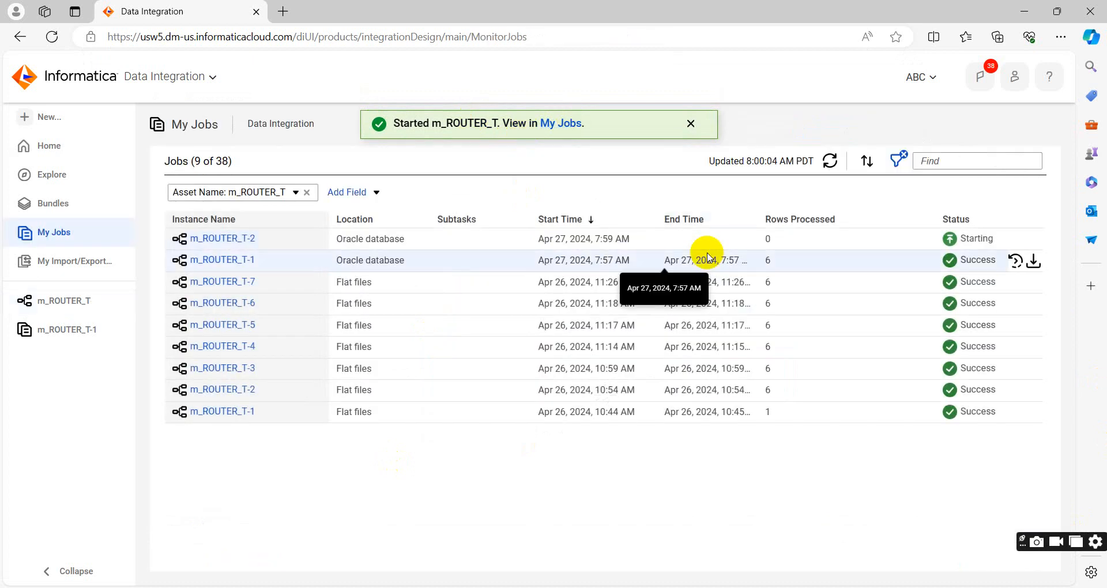
Refresh the job list until the m_ROUTER_T-2 run finishes and open its details to check the rows per target.
{"action": "left_click", "coordinate": [829, 162]}
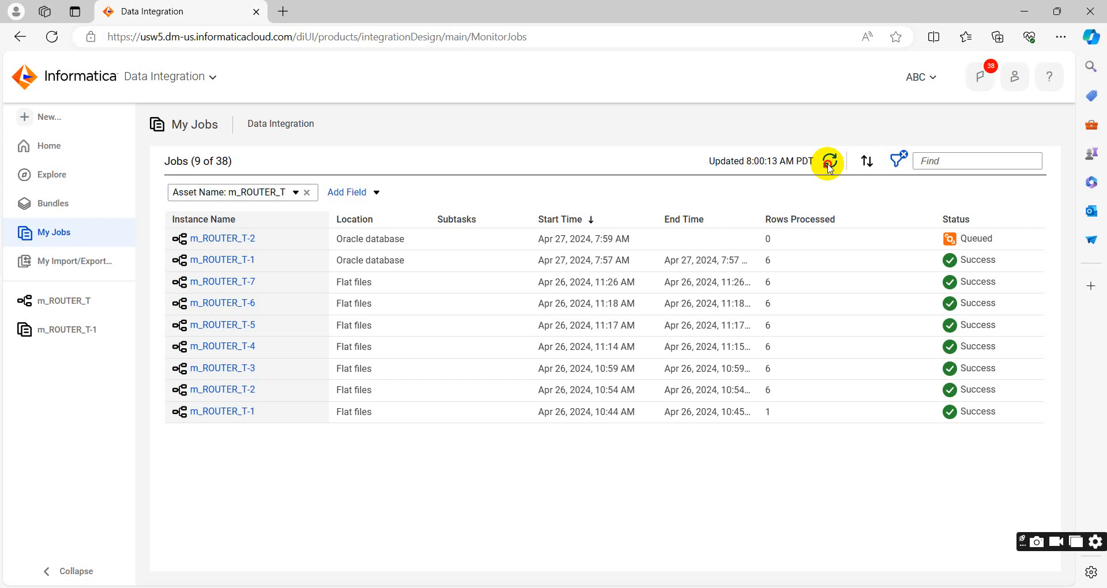
{"action": "left_click", "coordinate": [828, 163]}
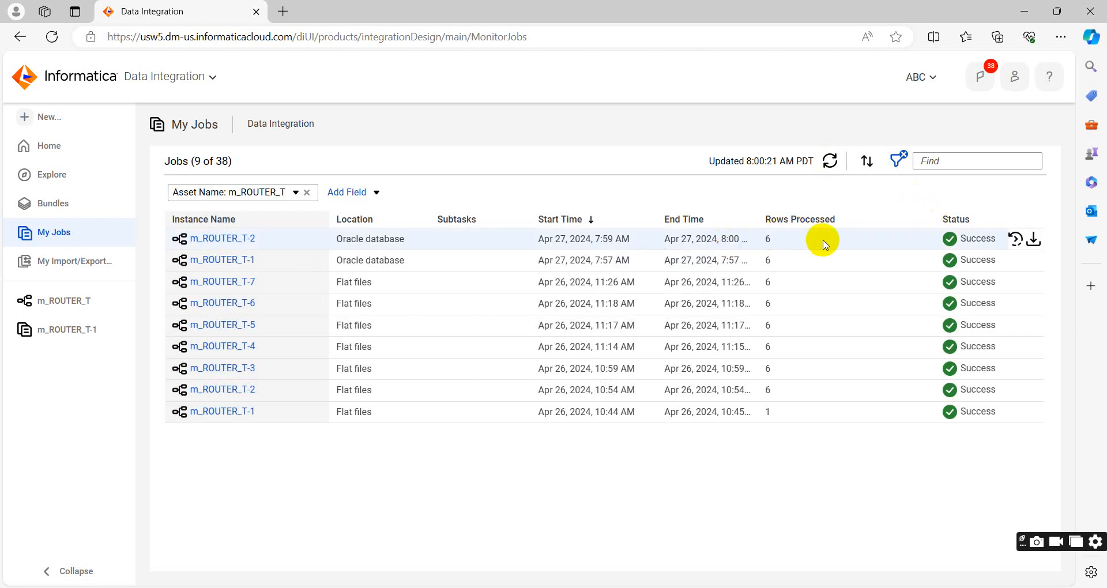
{"action": "left_click", "coordinate": [239, 239]}
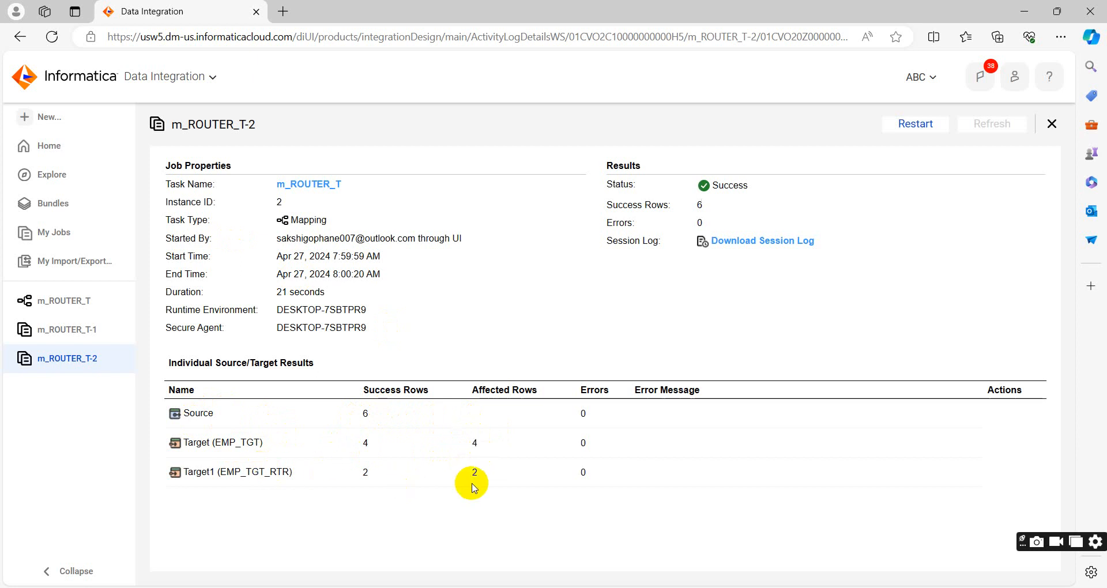
Switch to Oracle SQL Developer and run SELECT * FROM EMP_TGT to check the default group's rows.
{"action": "key", "text": "alt+Tab"}
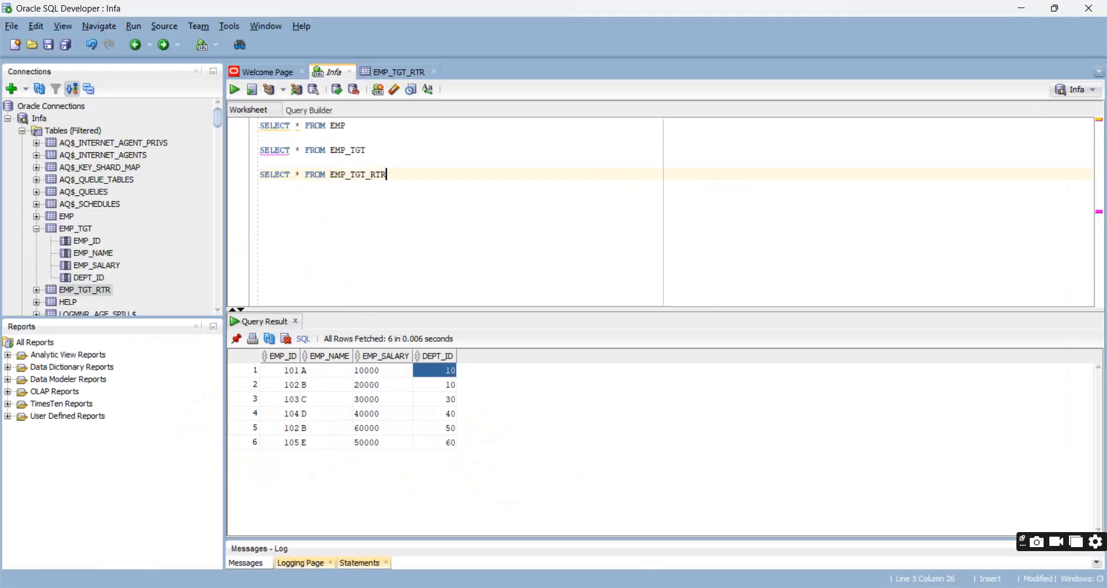
{"action": "triple_click", "coordinate": [311, 153]}
{"action": "left_click", "coordinate": [234, 90]}
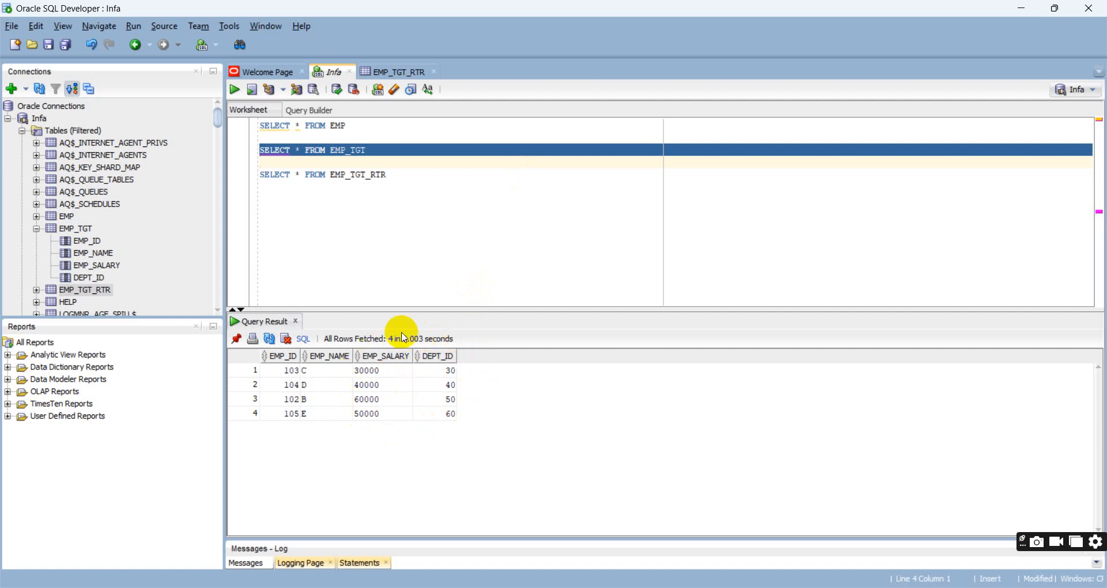
Run SELECT * FROM EMP_TGT_RTR and check the DEPT_ID value of each returned row.
{"action": "triple_click", "coordinate": [372, 176]}
{"action": "left_click", "coordinate": [235, 90]}
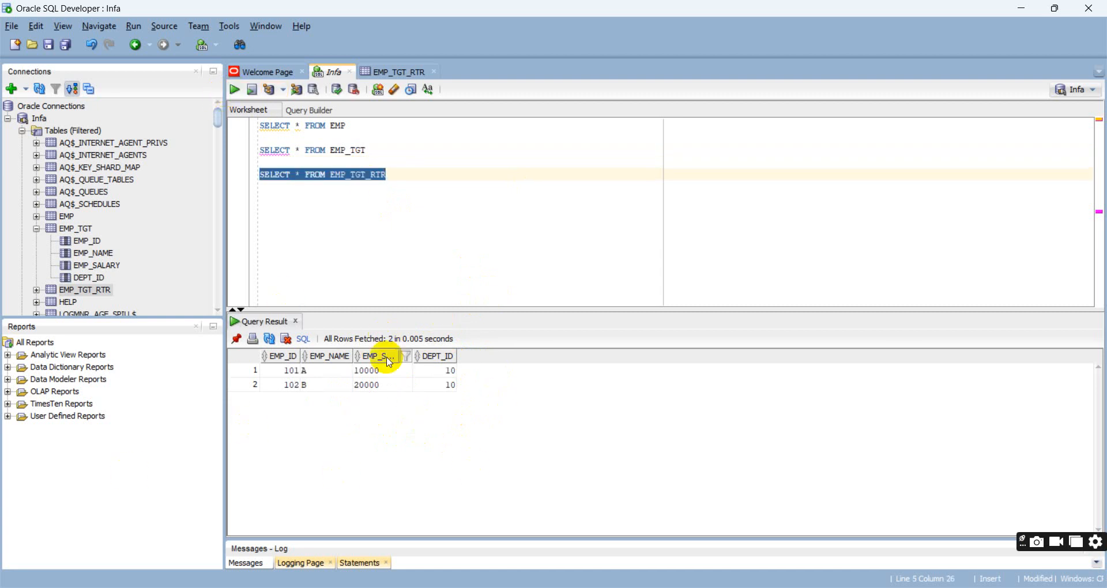
{"action": "left_click", "coordinate": [451, 372]}
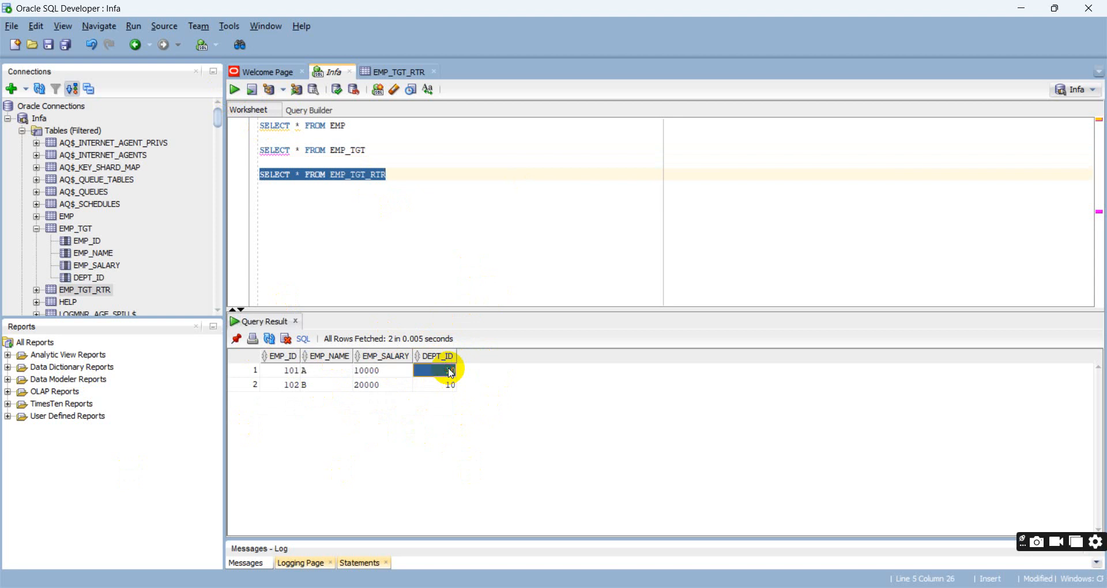
{"action": "left_click", "coordinate": [450, 385]}
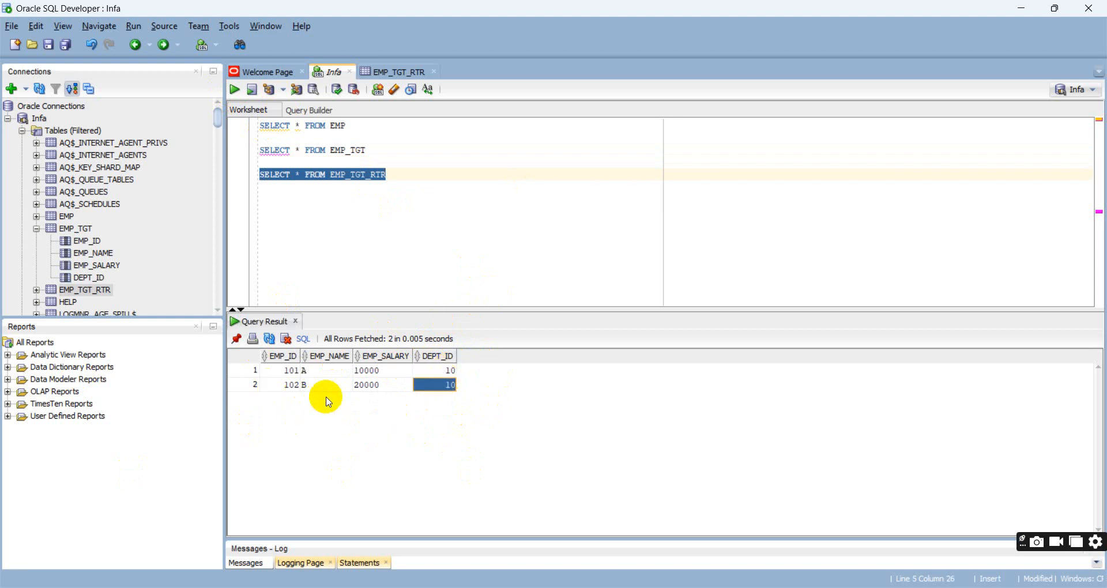